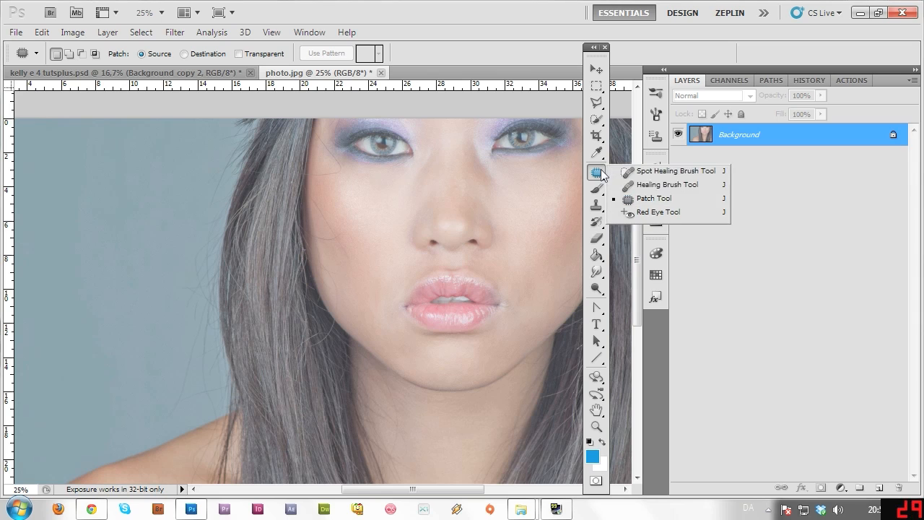
Retouch part of the stray hair on the left side's cheek with the Spot Healing Brush at 50% zoom.
left_click(649, 199)
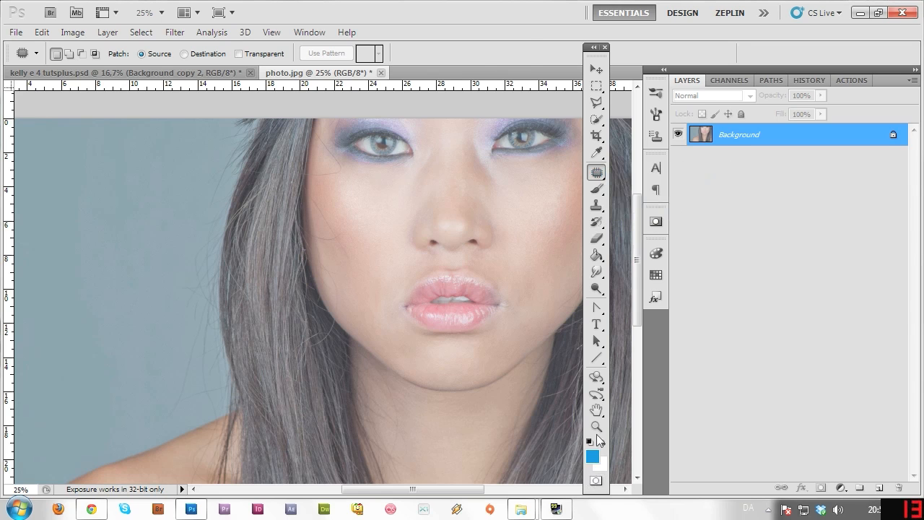
left_click(596, 426)
left_click(395, 194)
left_click(354, 361)
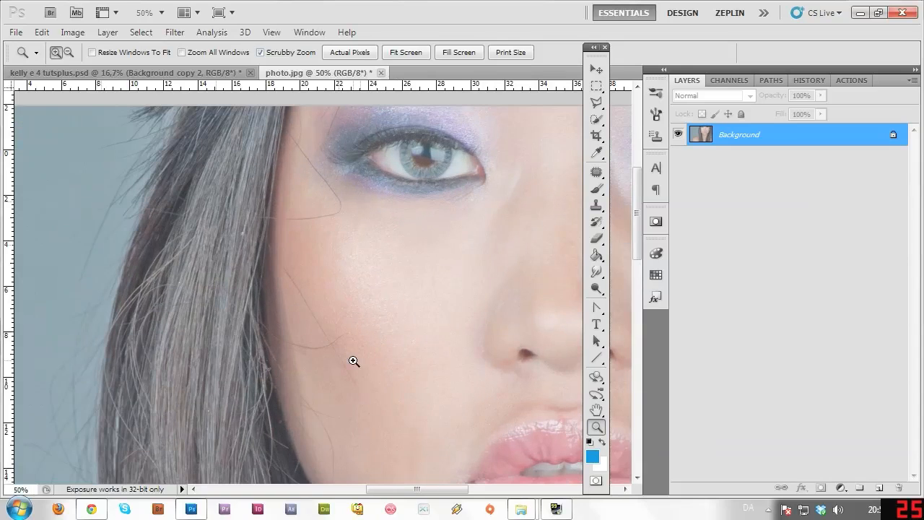
left_click(597, 172)
right_click(596, 171)
left_click(665, 173)
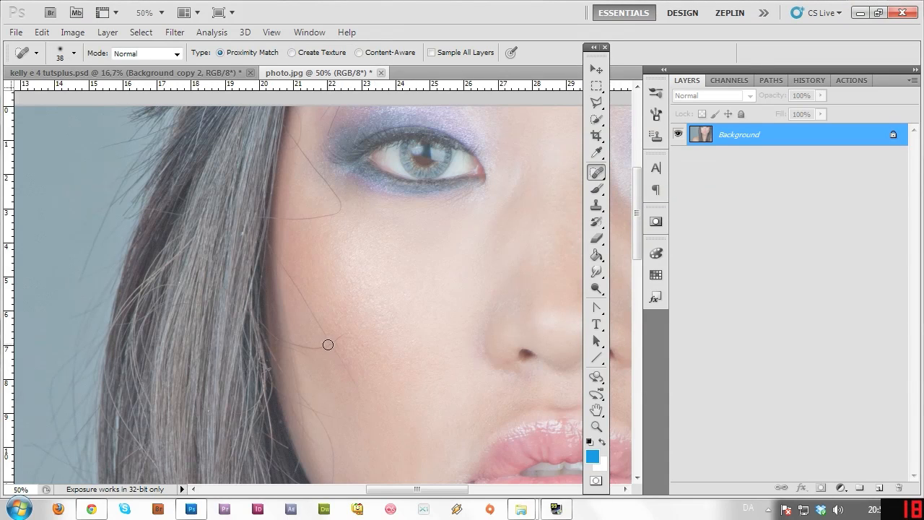
left_click_drag(323, 347, 329, 344)
left_click_drag(334, 350, 356, 394)
Use the Patch Tool to replace the long diagonal stray hair on the cheek and its leftover mark with clean skin.
right_click(596, 172)
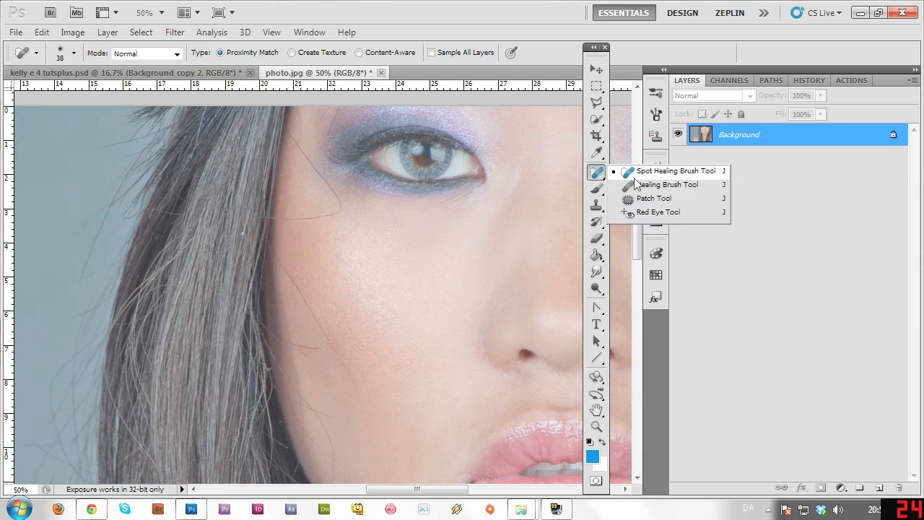
left_click(651, 198)
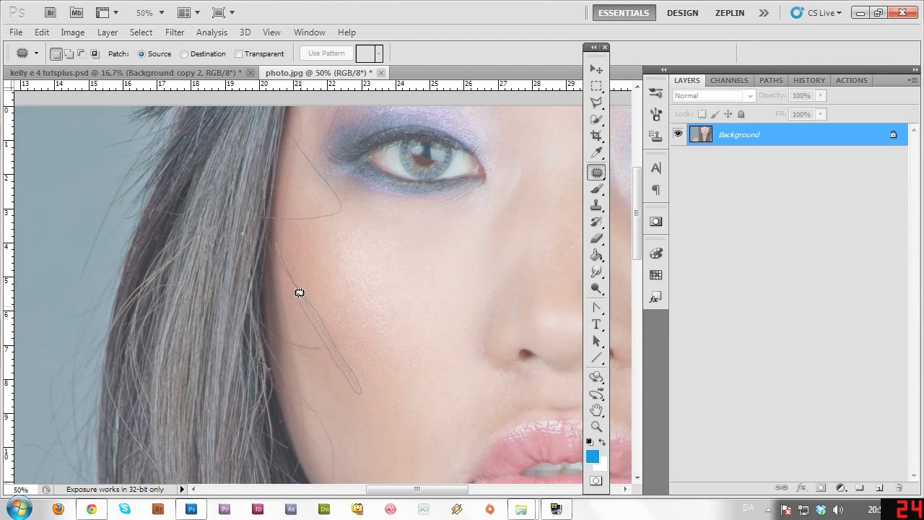
left_click_drag(276, 257, 277, 242)
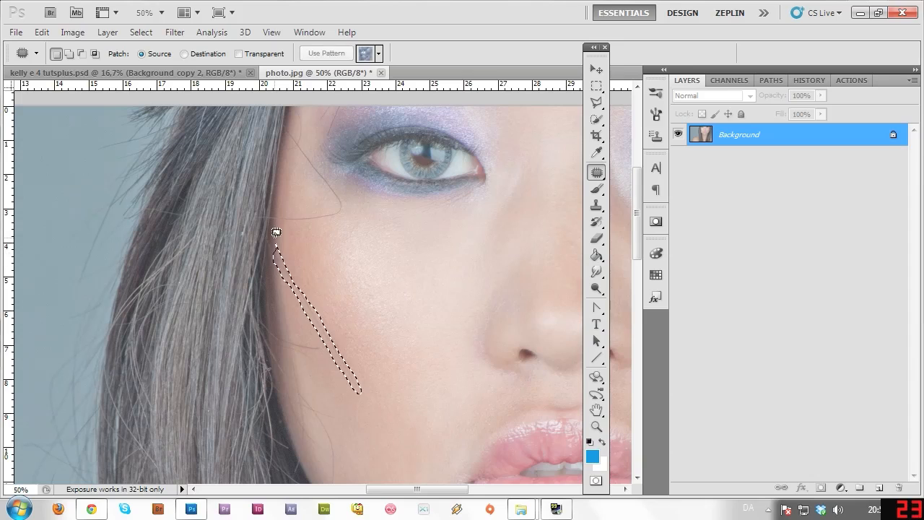
left_click_drag(319, 327, 321, 316)
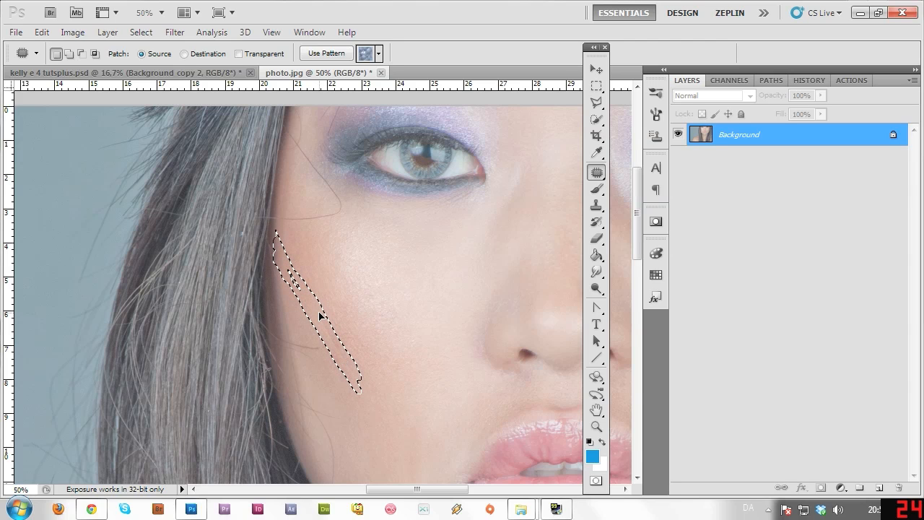
left_click(349, 320)
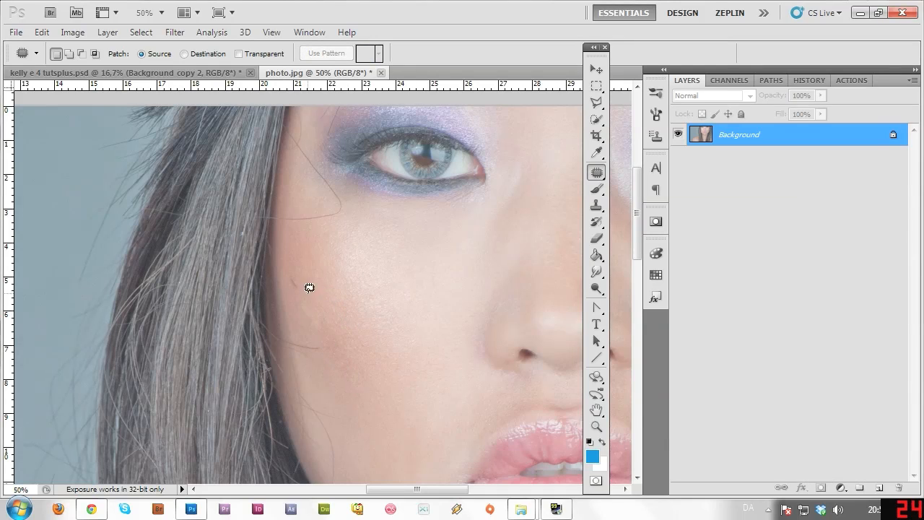
mouse_move(295, 287)
left_mouse_down()
mouse_move(301, 276)
mouse_move(294, 281)
mouse_move(322, 329)
mouse_move(315, 311)
mouse_move(351, 325)
left_mouse_up()
left_click(351, 325)
Patch the stray hairs above the outer corner of the left-hand eye and along the temple using nearby skin.
scroll(626, 268, "down", 5)
scroll(626, 267, "up", 3)
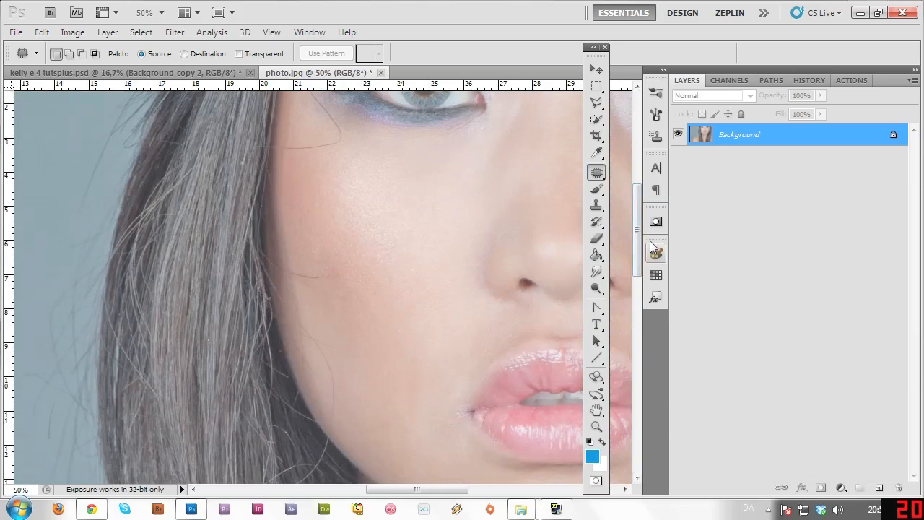
left_click(653, 249)
scroll(638, 213, "up", 2)
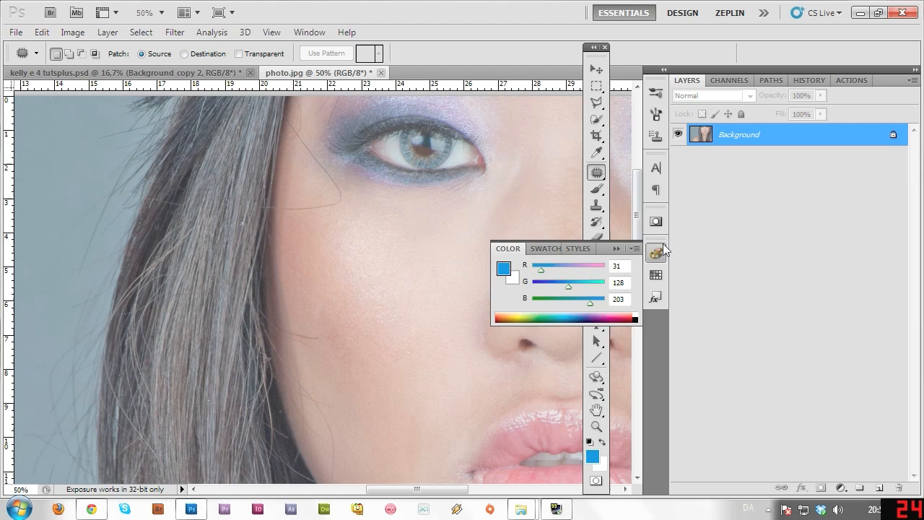
left_click(662, 247)
scroll(637, 249, "up", 3)
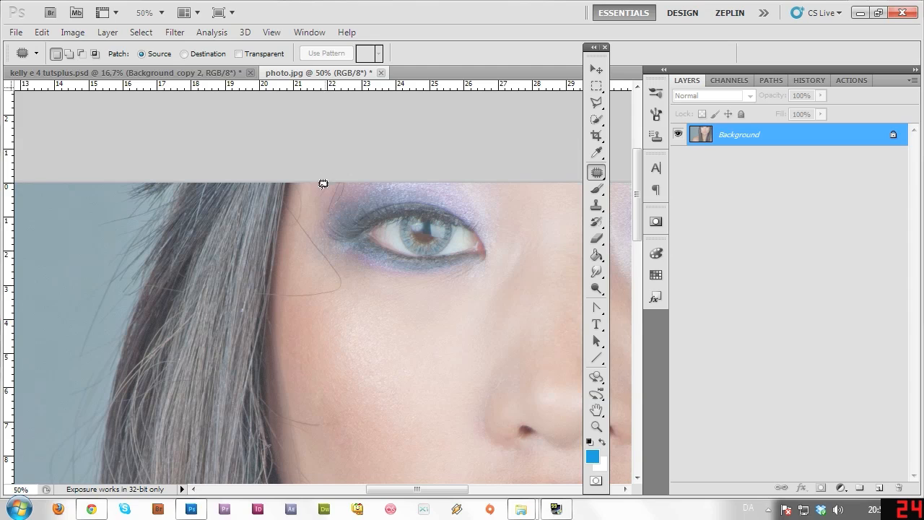
left_click_drag(325, 206, 323, 209)
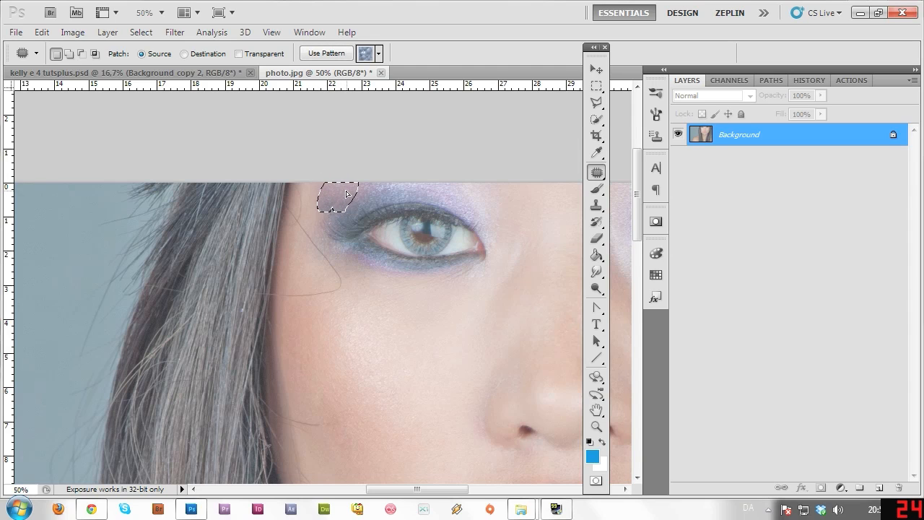
left_click(365, 189)
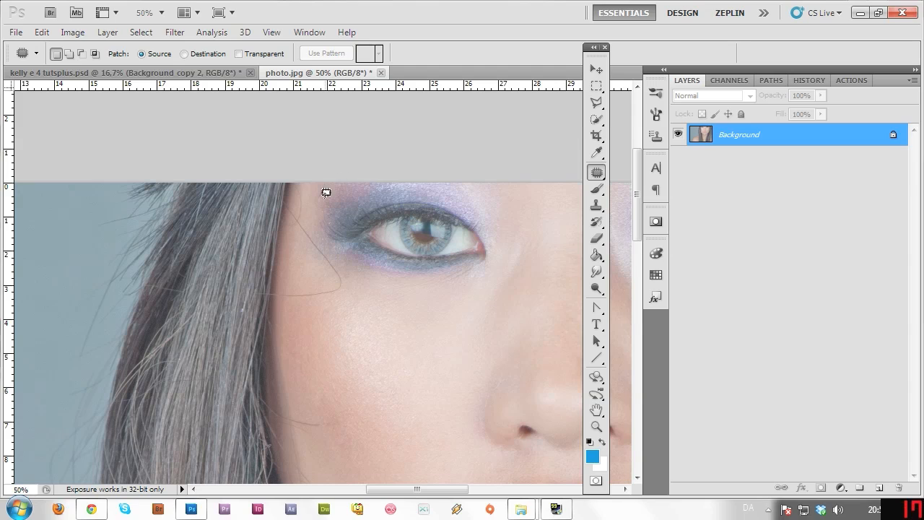
left_click_drag(329, 184, 320, 190)
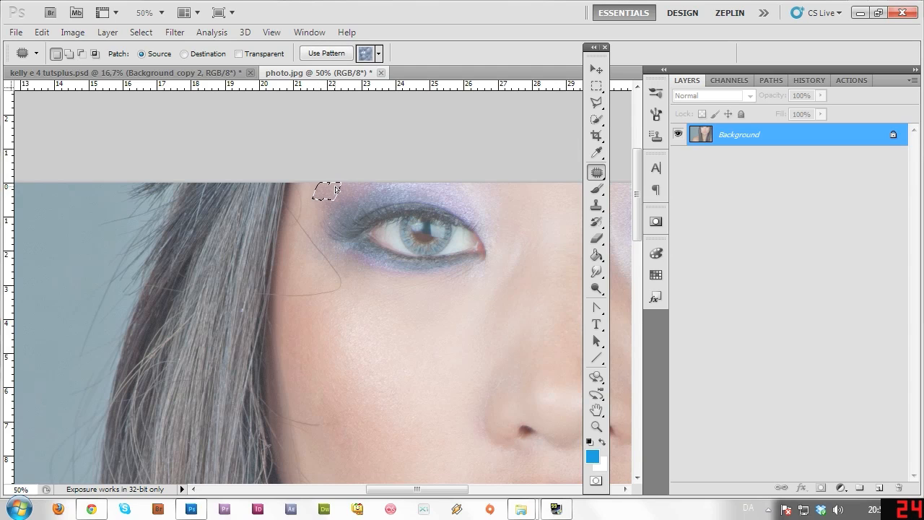
left_click(354, 191)
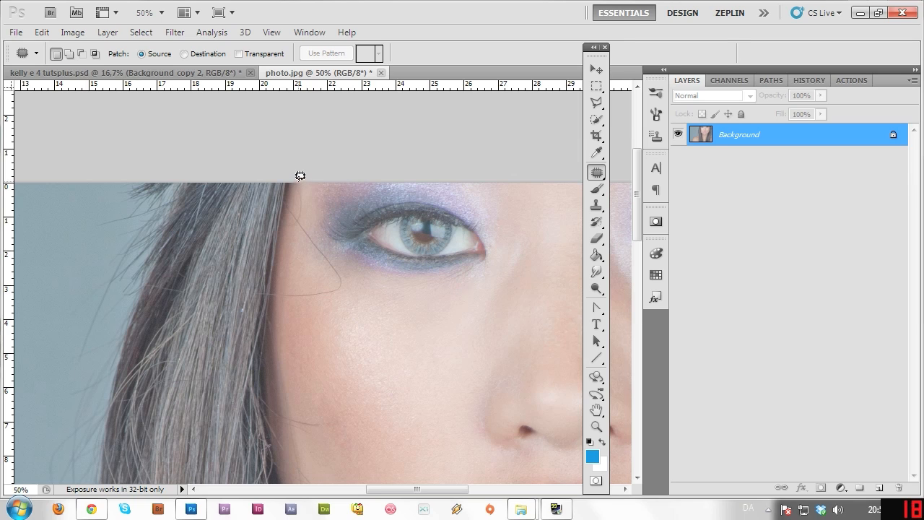
mouse_move(301, 176)
left_mouse_down()
mouse_move(306, 216)
mouse_move(288, 228)
mouse_move(290, 177)
mouse_move(284, 262)
left_mouse_up()
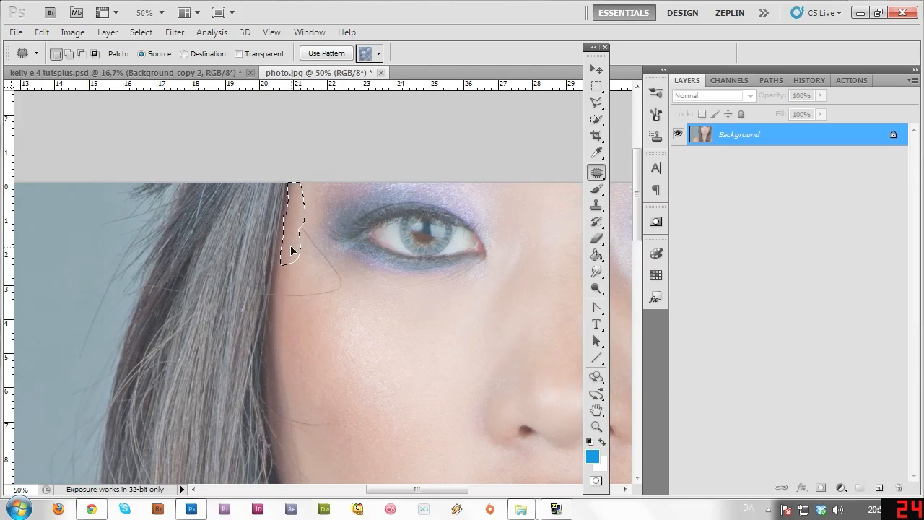
left_click(318, 270)
Patch the curved hair strand beside and below the outer corner of the eye with clean cheek skin.
mouse_move(300, 211)
left_mouse_down()
mouse_move(345, 272)
mouse_move(341, 282)
mouse_move(305, 233)
left_mouse_up()
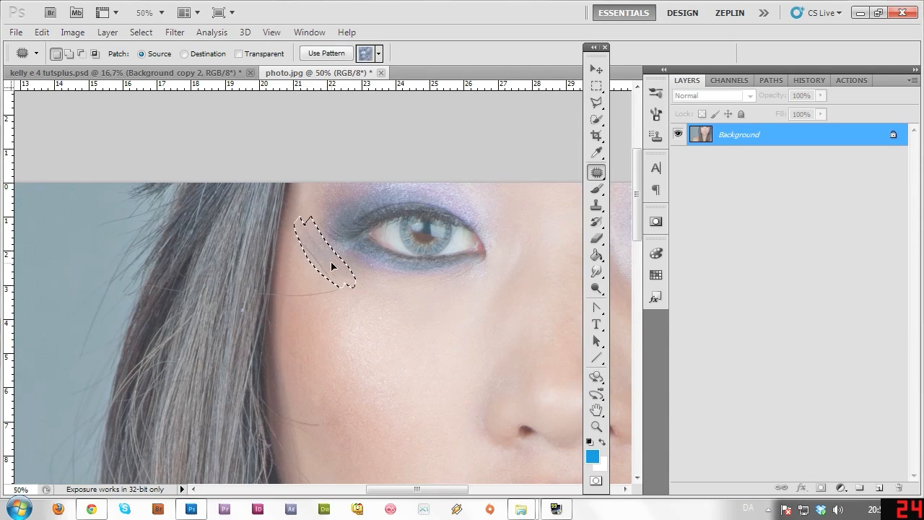
left_click_drag(332, 267, 332, 354)
key("ctrl+d")
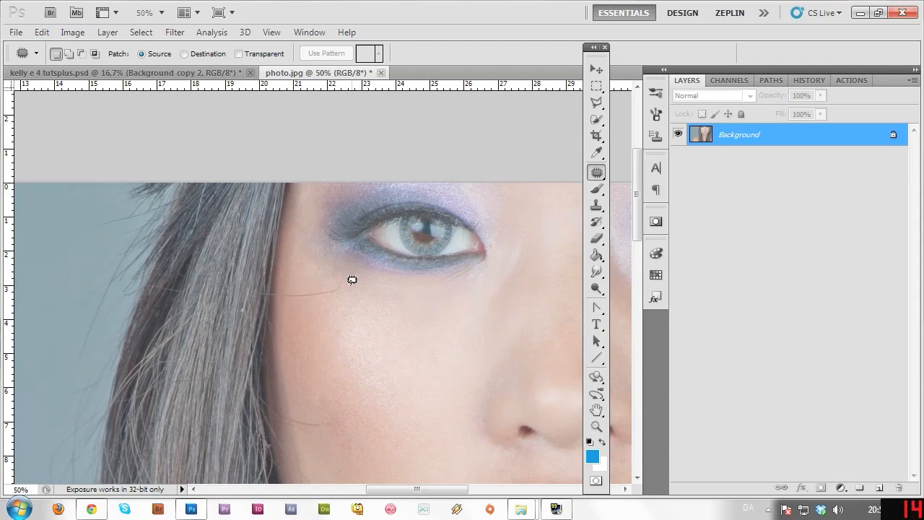
left_click_drag(352, 280, 309, 296)
mouse_move(346, 276)
left_mouse_down()
mouse_move(327, 305)
mouse_move(330, 321)
left_mouse_up()
key("ctrl+d")
Patch the fine hairs along the upper cheek's edge next to the hairline, sampling adjacent skin.
left_click_drag(637, 222, 637, 268)
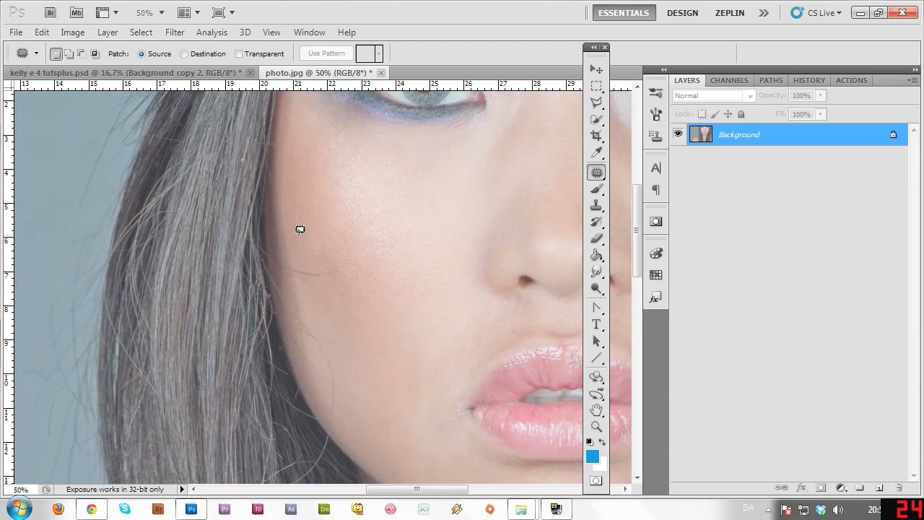
mouse_move(278, 178)
left_mouse_down()
mouse_move(293, 241)
mouse_move(284, 257)
left_mouse_up()
left_click_drag(272, 210, 279, 148)
mouse_move(288, 204)
left_mouse_down()
mouse_move(286, 183)
mouse_move(292, 189)
left_mouse_up()
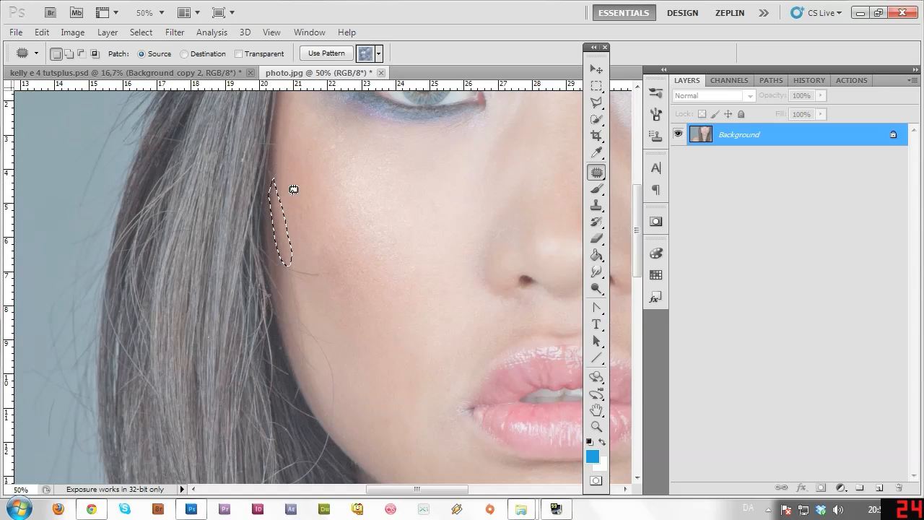
key("ctrl+d")
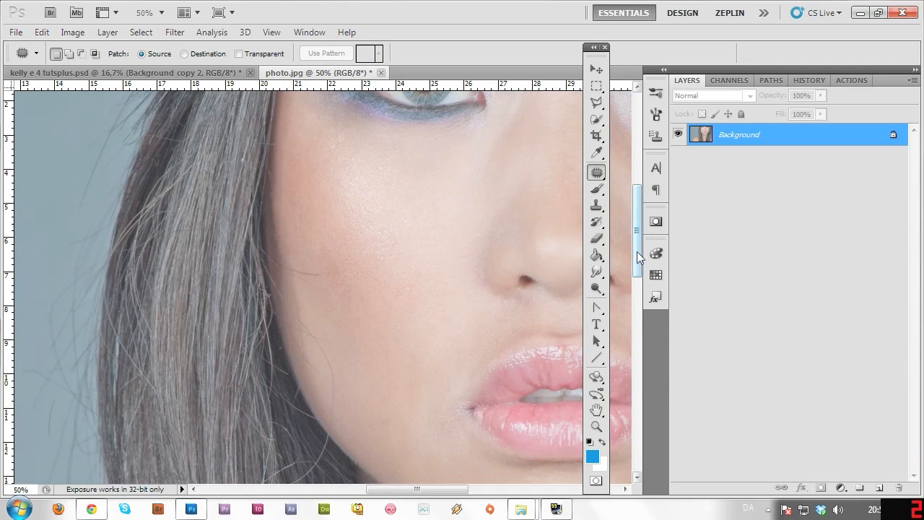
Patch the spots where the stray hair crosses the jawline, sampling from along the jaw edge.
left_click_drag(636, 251, 636, 267)
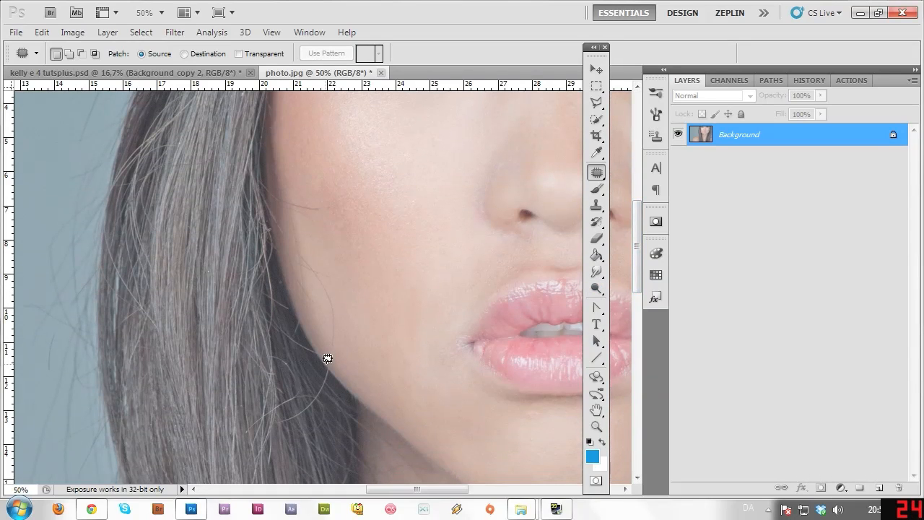
mouse_move(332, 378)
left_mouse_down()
mouse_move(327, 354)
mouse_move(352, 389)
left_mouse_up()
key("ctrl+d")
left_click_drag(327, 354, 324, 367)
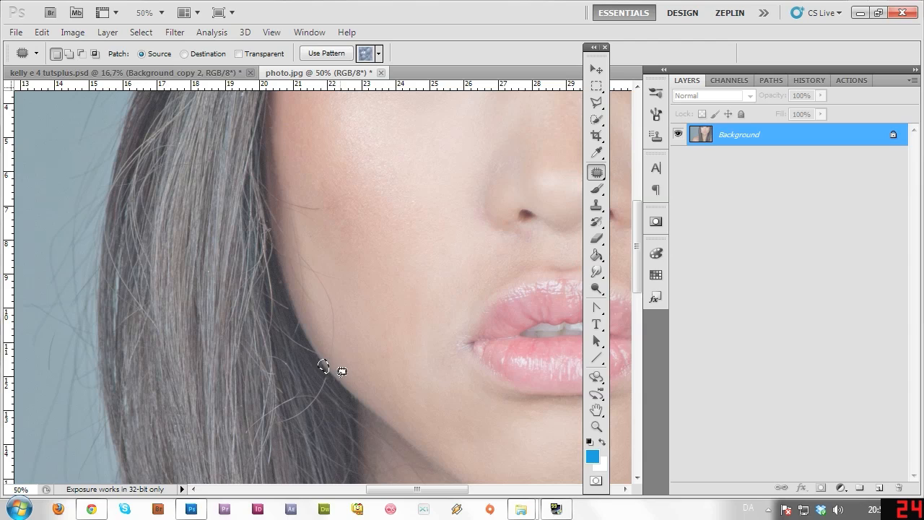
left_click(342, 371)
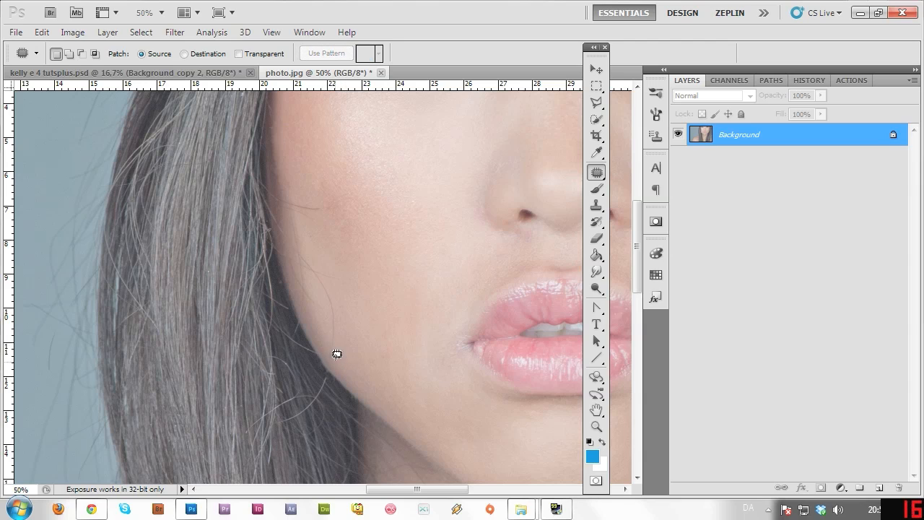
Patch the long curved hair strand on the lower cheek just above the jawline with nearby skin.
mouse_move(336, 354)
left_mouse_down()
mouse_move(332, 283)
mouse_move(327, 304)
left_mouse_up()
left_click_drag(332, 347, 332, 356)
mouse_move(330, 310)
left_mouse_down()
mouse_move(335, 287)
mouse_move(344, 276)
mouse_move(301, 240)
left_mouse_up()
left_click(360, 304)
left_click_drag(299, 297, 323, 316)
mouse_move(311, 277)
left_mouse_down()
mouse_move(330, 320)
mouse_move(325, 312)
left_mouse_up()
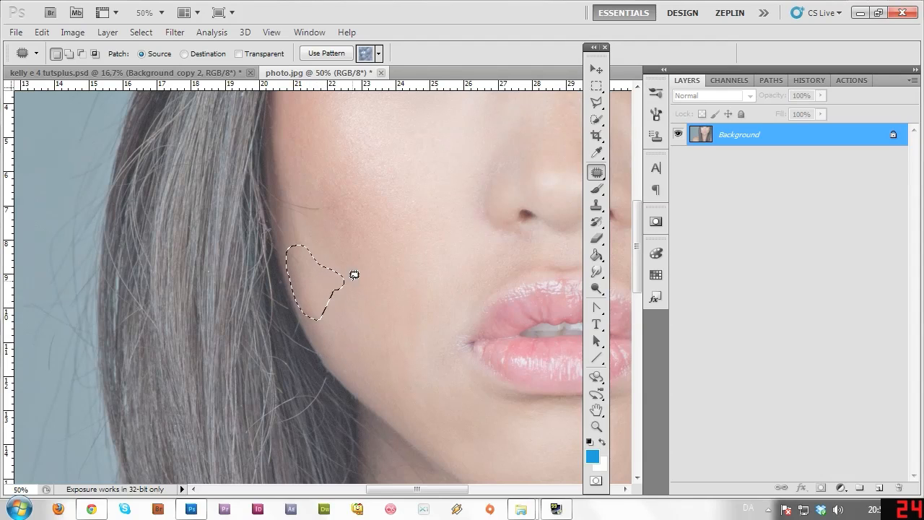
key("ctrl+d")
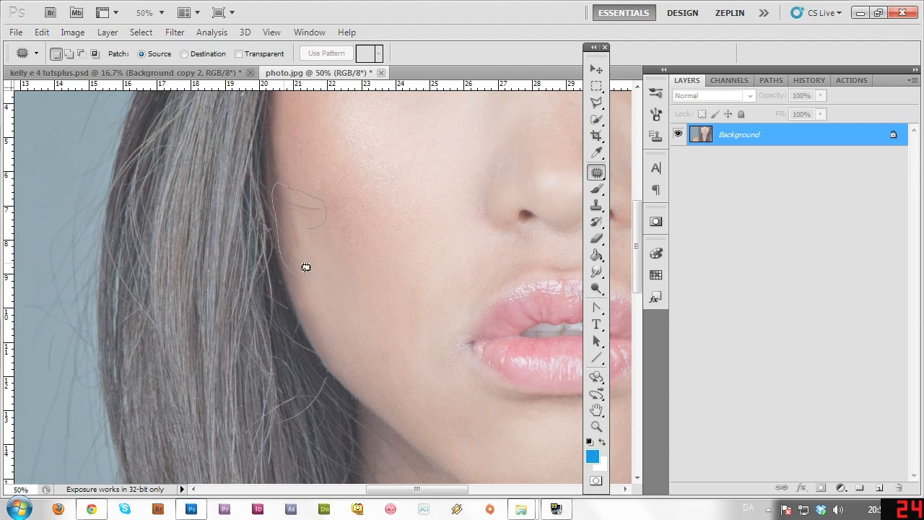
Patch the short remaining strand on the mid-cheek and smooth the blemishes along the adjacent face edge.
left_click_drag(306, 268, 307, 232)
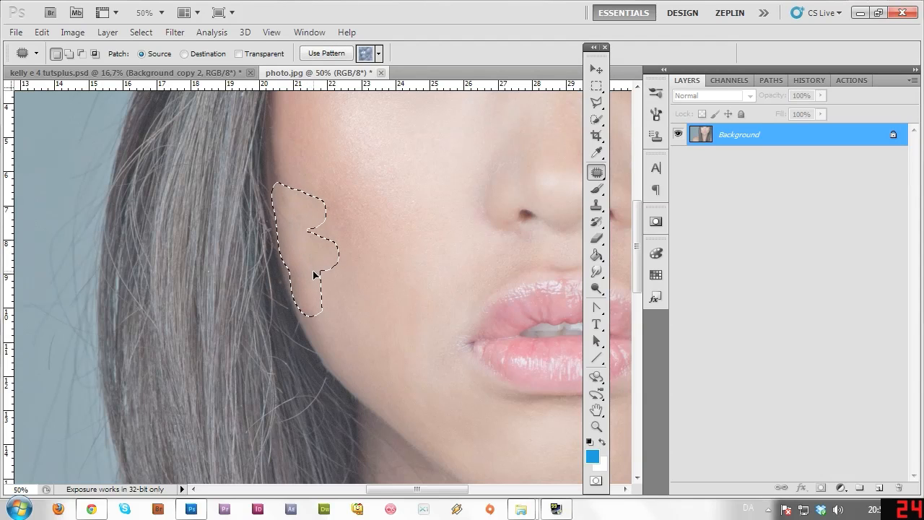
left_click_drag(315, 275, 316, 278)
key("ctrl+d")
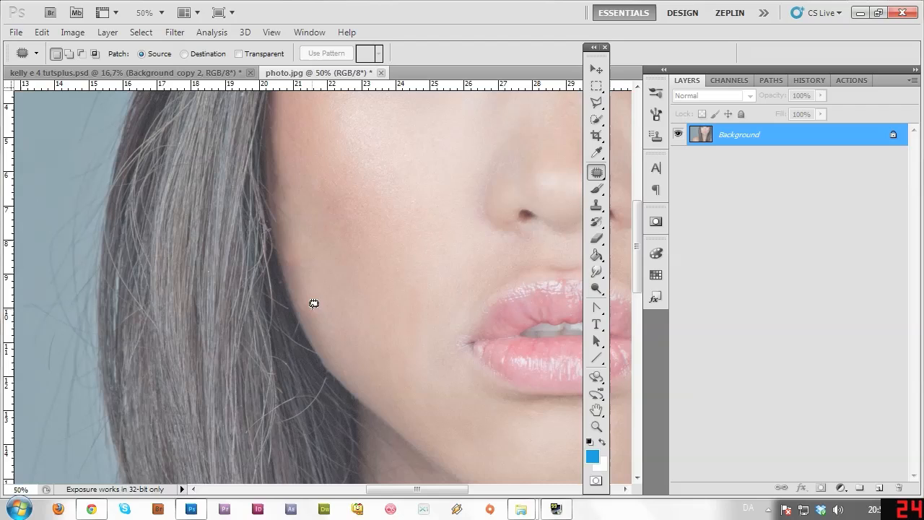
left_click_drag(313, 286, 326, 332)
key("ctrl+d")
mouse_move(293, 271)
left_mouse_down()
mouse_move(289, 232)
mouse_move(307, 291)
left_mouse_up()
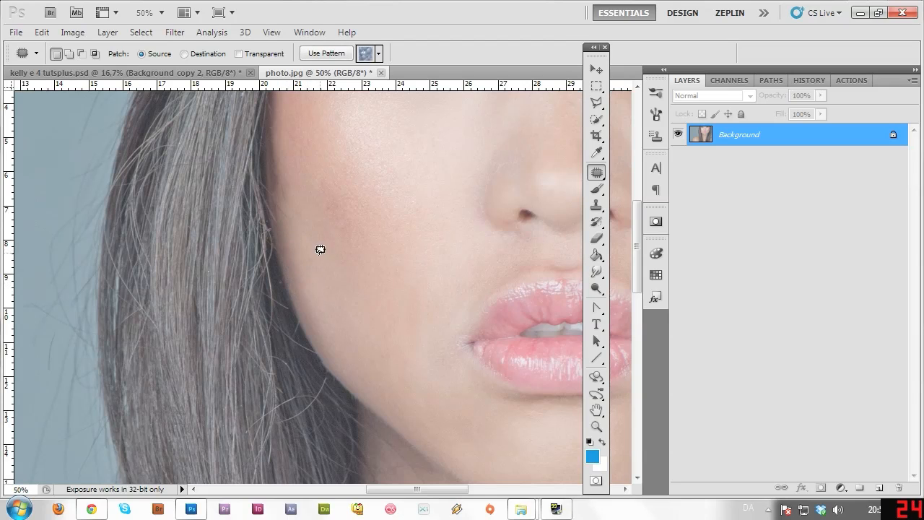
key("ctrl+d")
Patch the remaining flaws where the cheek meets the hairline, at mid-cheek height and slightly above.
mouse_move(282, 229)
left_mouse_down()
mouse_move(274, 170)
mouse_move(288, 182)
mouse_move(297, 271)
left_mouse_up()
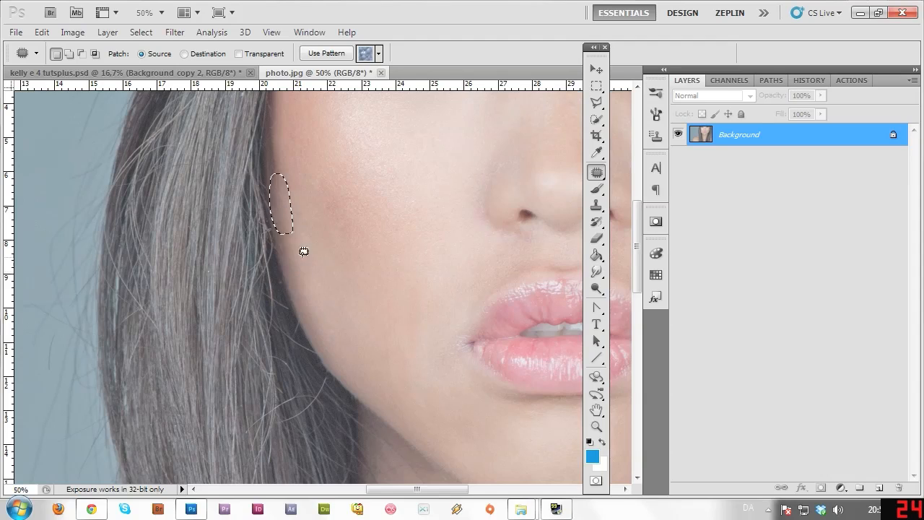
key("ctrl+d")
left_click_drag(283, 142, 278, 203)
left_click(303, 186)
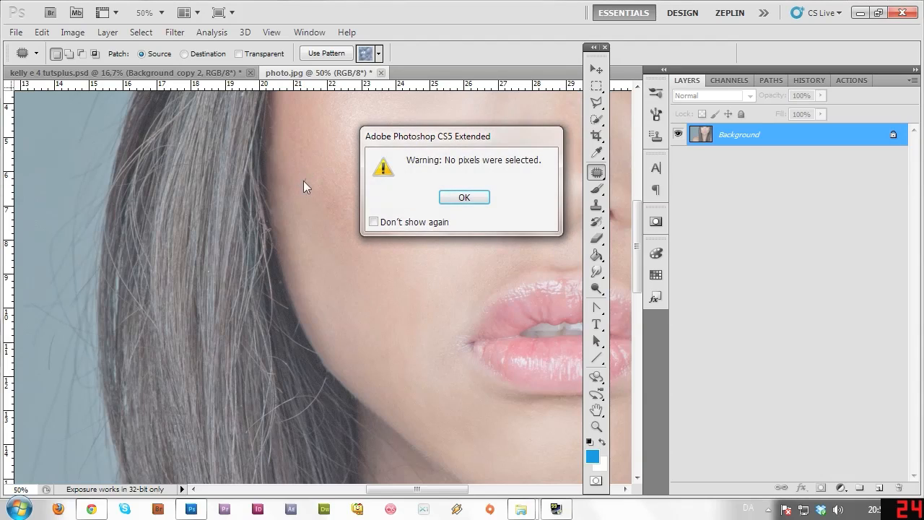
left_click(465, 196)
left_click_drag(269, 140, 276, 158)
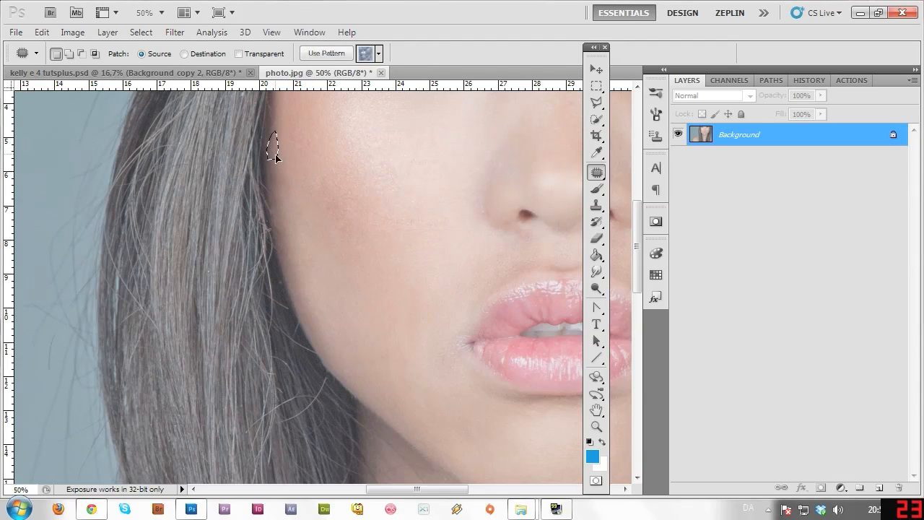
left_click(300, 161)
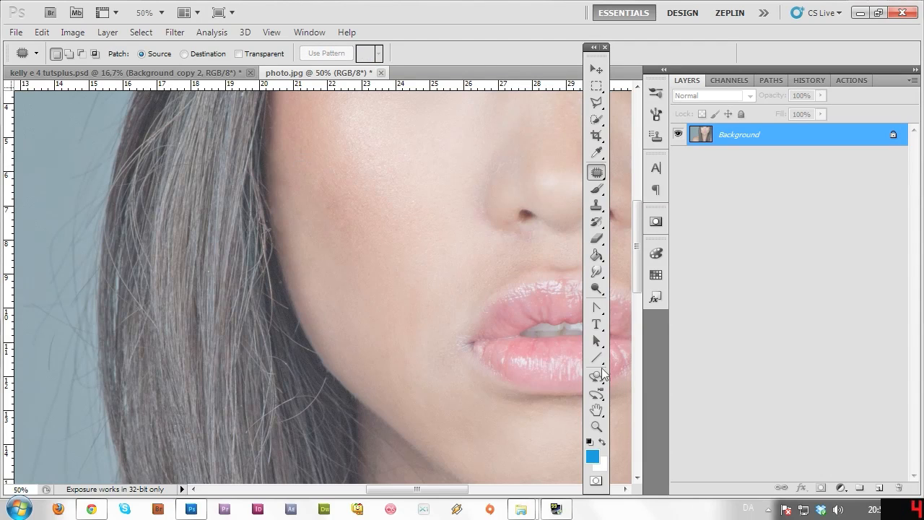
Zoom out to 12.5% to review the retouched skin across the whole portrait.
left_click(597, 426)
left_click(422, 379, "alt")
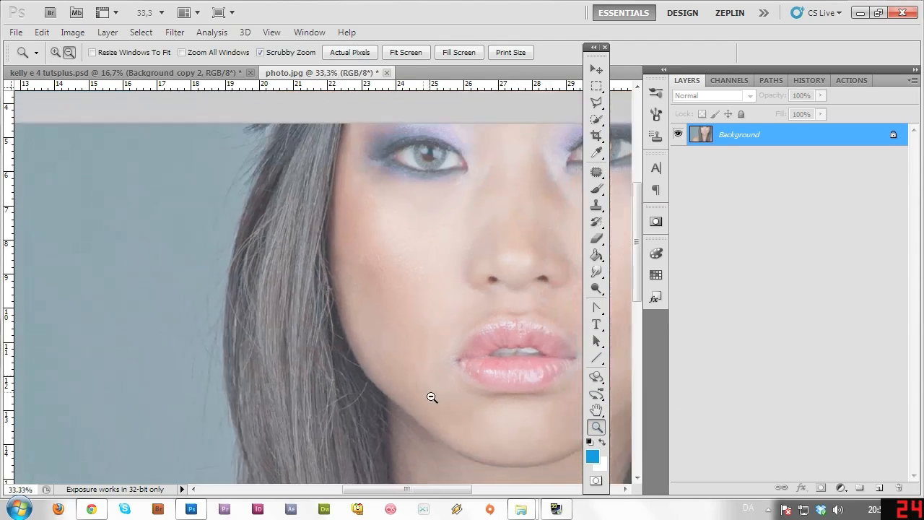
left_click(442, 417, "alt")
left_click(437, 394, "alt")
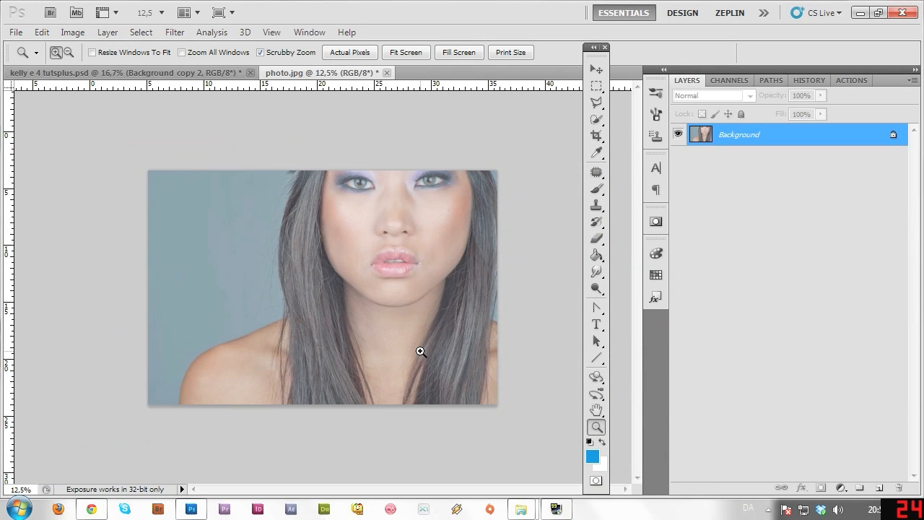
Patch the stray hairs on the temple between the image's right-hand eye and the hairline with clean skin.
left_click(329, 226)
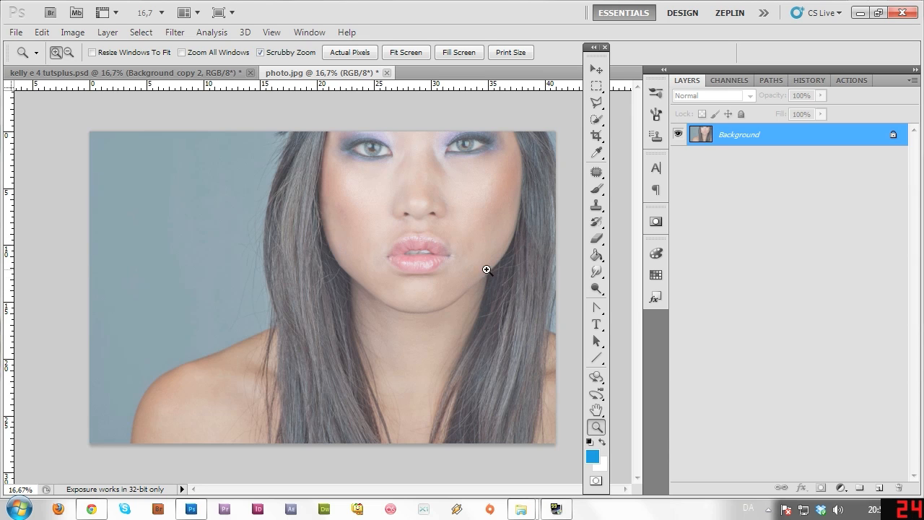
left_click(518, 263)
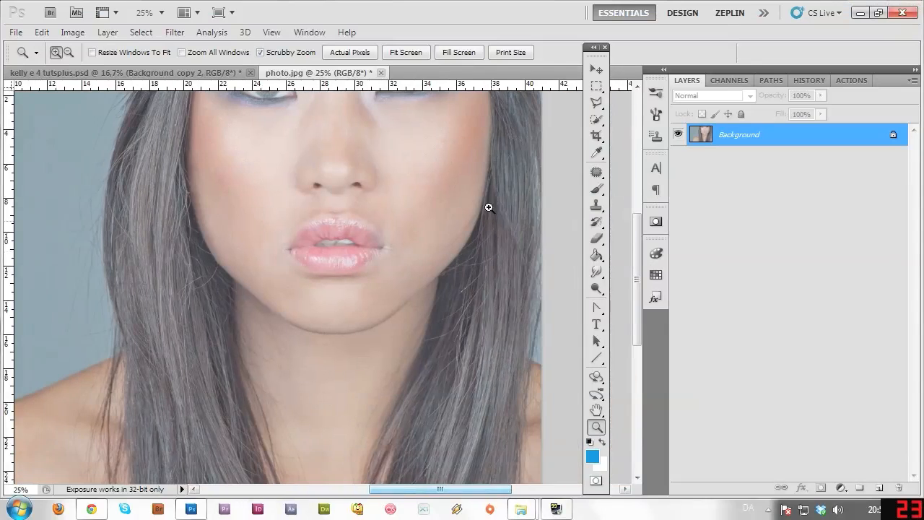
left_click(489, 208)
left_click_drag(636, 276, 637, 237)
left_click(486, 177)
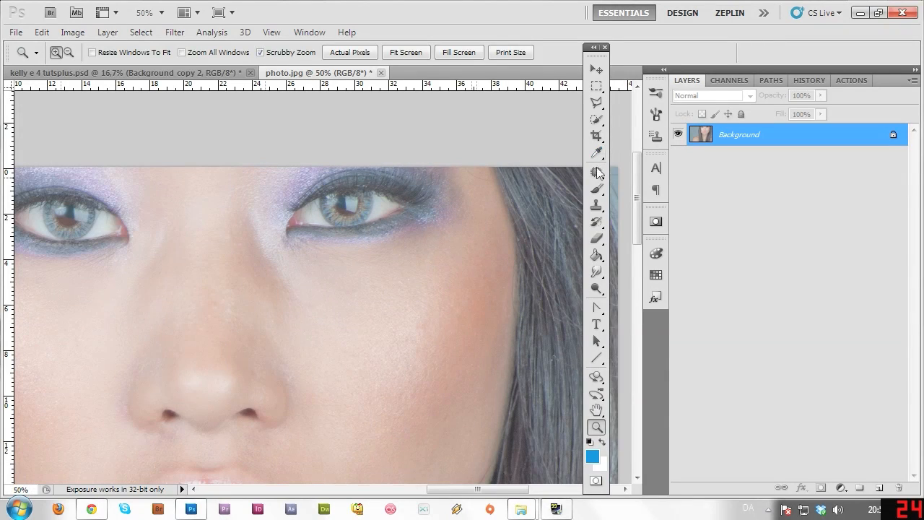
left_click(597, 172)
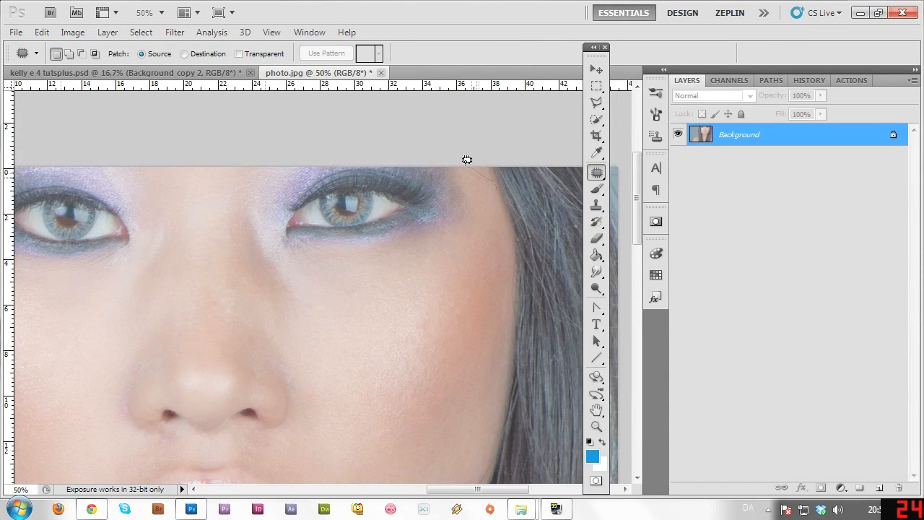
left_click_drag(481, 181, 495, 231)
key("ctrl+d")
Patch the thin curved stray hairs on the lower cheek beside the hair on the image's right side.
left_click_drag(638, 231, 636, 275)
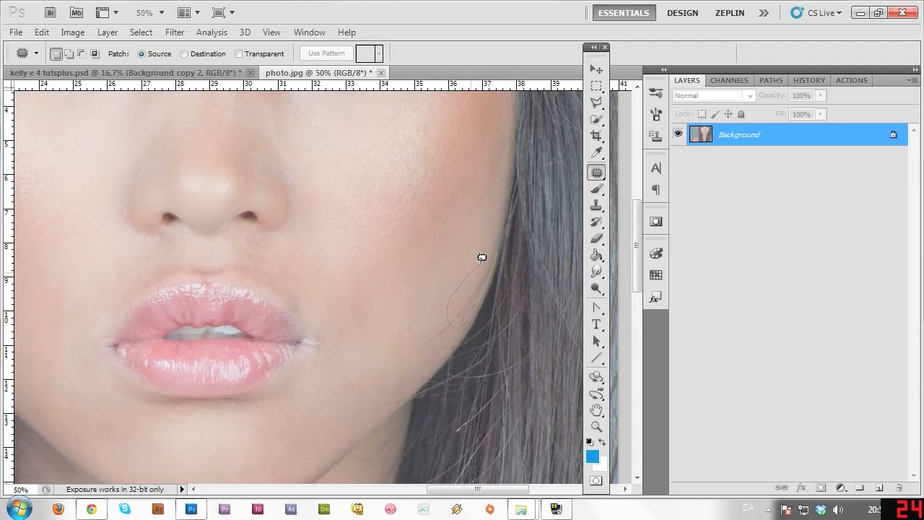
left_click_drag(482, 258, 481, 233)
key("ctrl+d")
mouse_move(451, 315)
left_mouse_down()
mouse_move(464, 319)
mouse_move(438, 317)
left_mouse_up()
left_click(464, 283)
Patch the stray hairs along the jawline where it meets the hair on the image's right side.
left_click_drag(636, 287, 636, 312)
left_click_drag(426, 265, 395, 296)
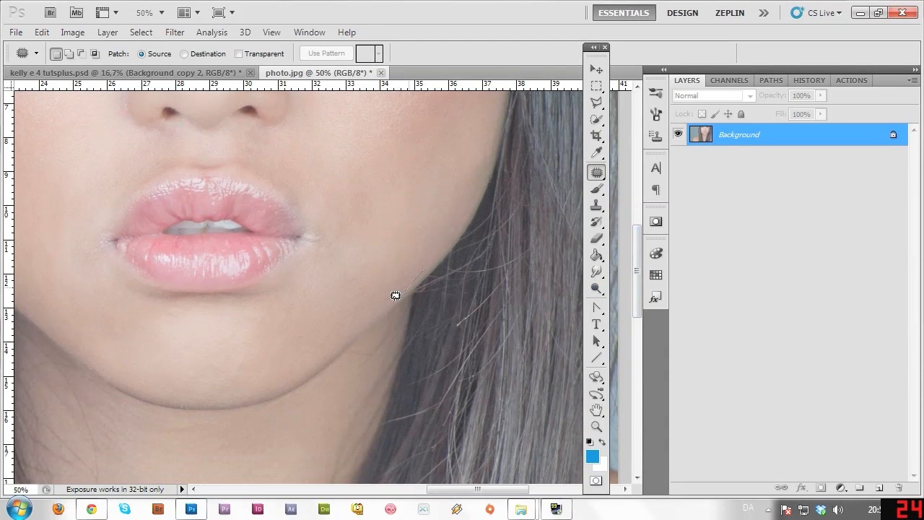
mouse_move(325, 337)
left_mouse_down()
mouse_move(343, 305)
mouse_move(420, 268)
left_mouse_up()
mouse_move(391, 302)
left_mouse_down()
mouse_move(386, 293)
mouse_move(421, 239)
left_mouse_up()
key("ctrl+d")
Patch the long stray hairs running down the neck beside the hair on the image's right side.
left_click_drag(637, 285, 633, 355)
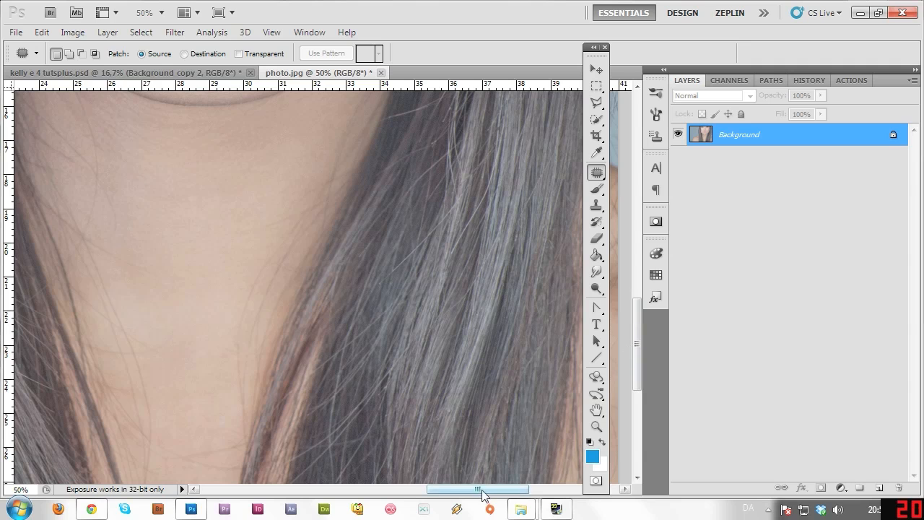
left_click_drag(479, 489, 457, 488)
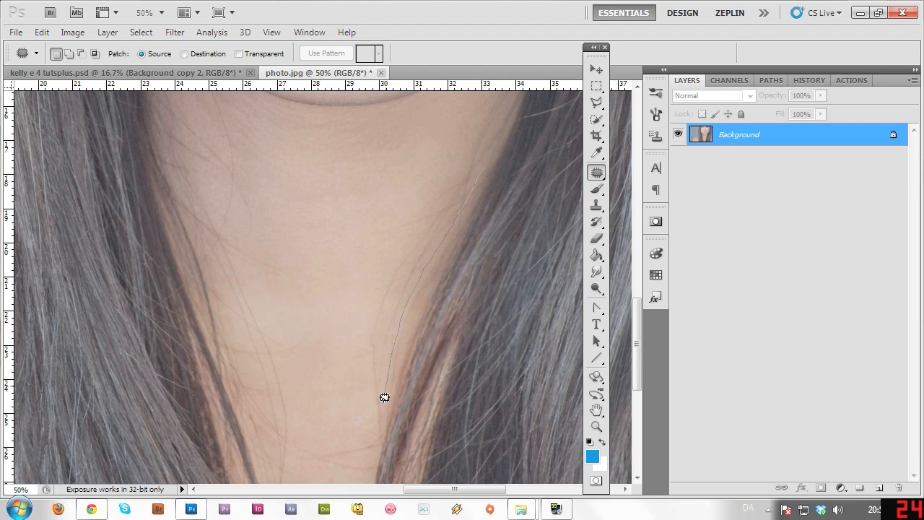
mouse_move(358, 389)
left_mouse_down()
mouse_move(366, 313)
mouse_move(390, 270)
left_mouse_up()
left_click_drag(470, 160, 472, 164)
left_click_drag(447, 206, 404, 178)
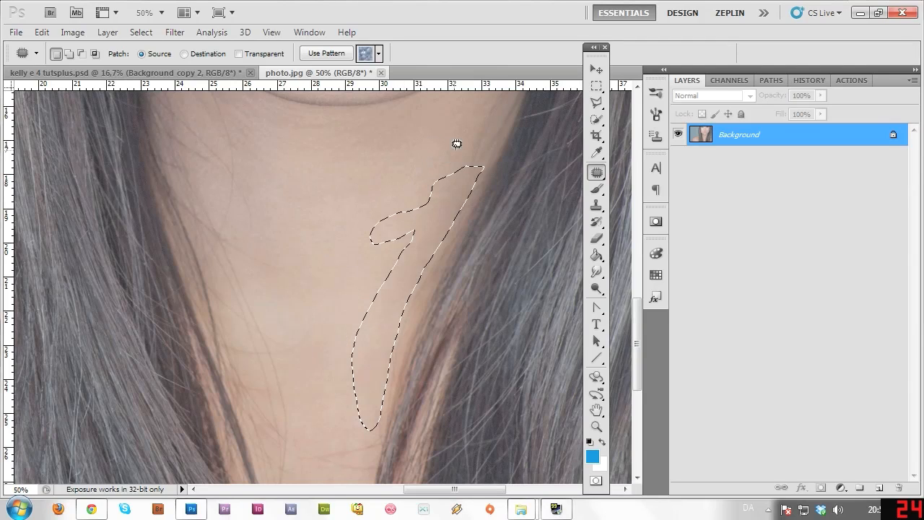
key("ctrl+d")
Patch the stray hairs on the upper neck just below the jaw on the image's right side.
left_click_drag(636, 325, 638, 288)
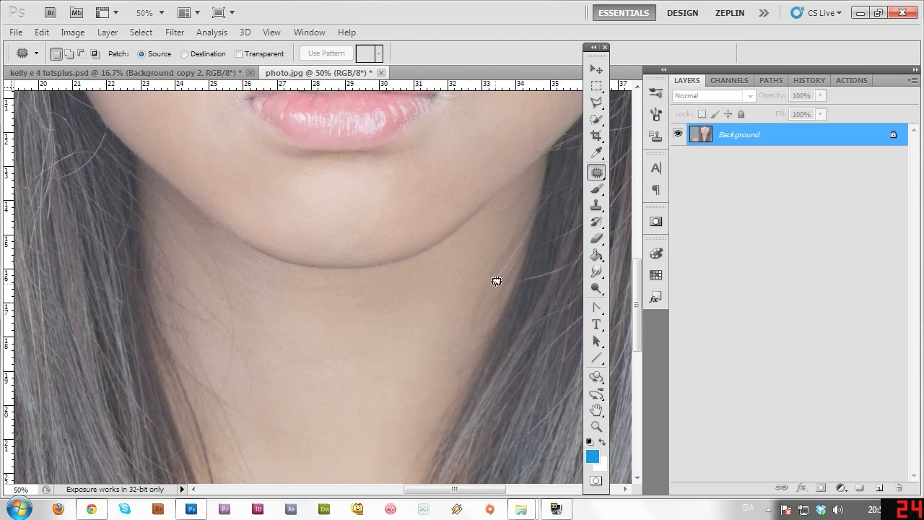
left_click_drag(513, 227, 521, 239)
left_click_drag(506, 260, 483, 258)
left_click(425, 308)
mouse_move(504, 225)
left_mouse_down()
mouse_move(511, 243)
mouse_move(488, 278)
left_mouse_up()
left_click(438, 282)
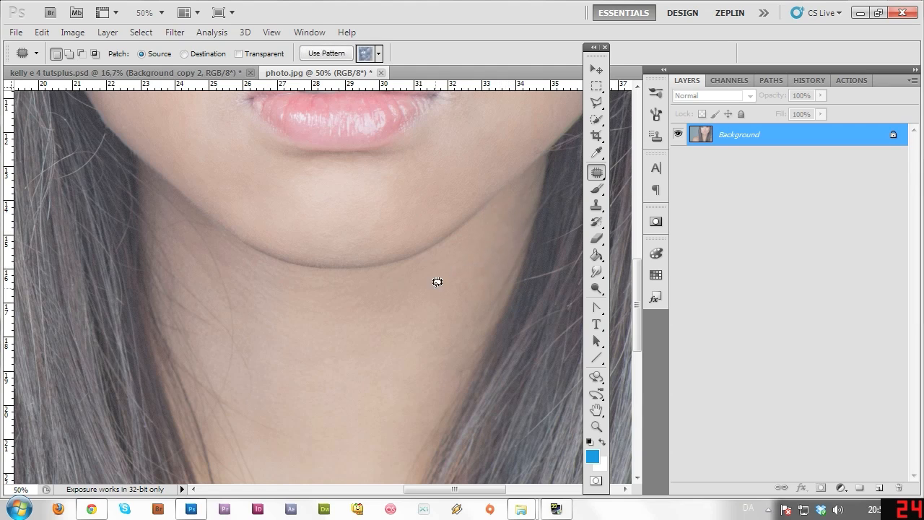
Patch the remaining narrow strip of flaws on the mid-neck along the right-hand hair edge.
left_click_drag(638, 314, 632, 340)
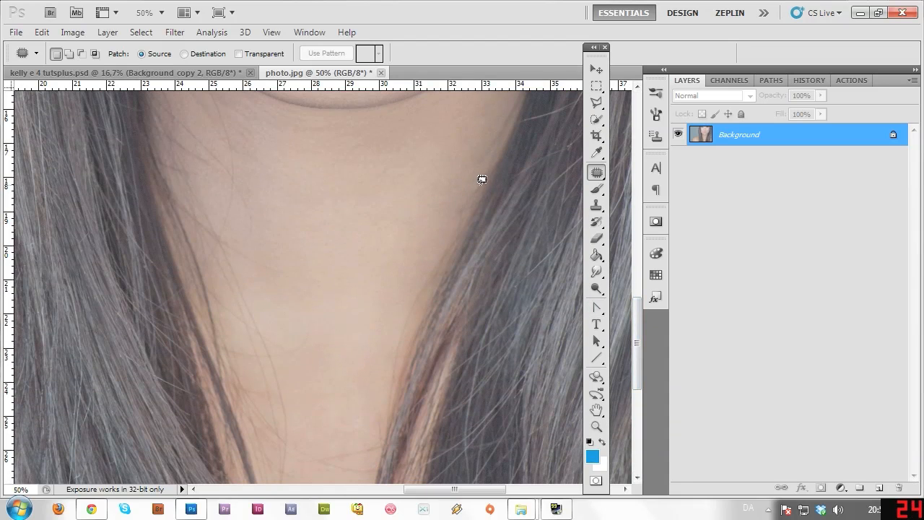
left_click_drag(480, 189, 438, 268)
left_click_drag(447, 217, 462, 190)
left_click_drag(444, 230, 422, 222)
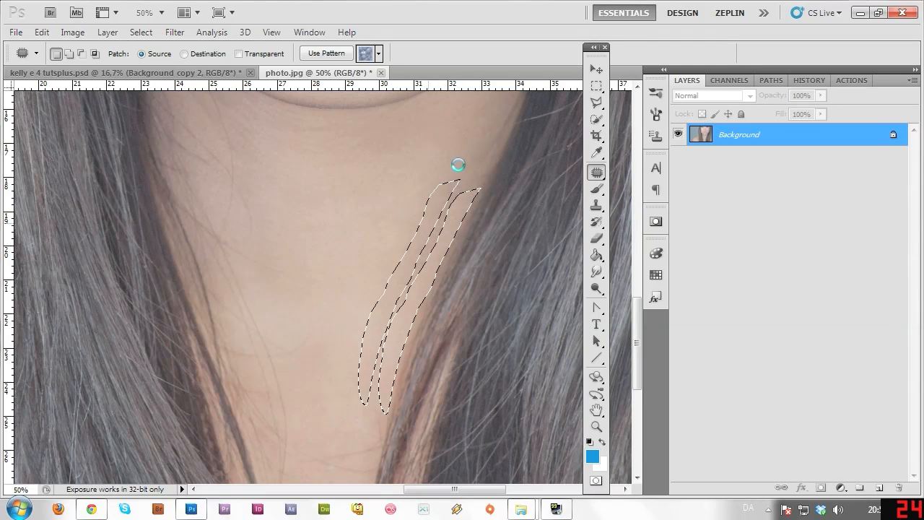
key("ctrl+d")
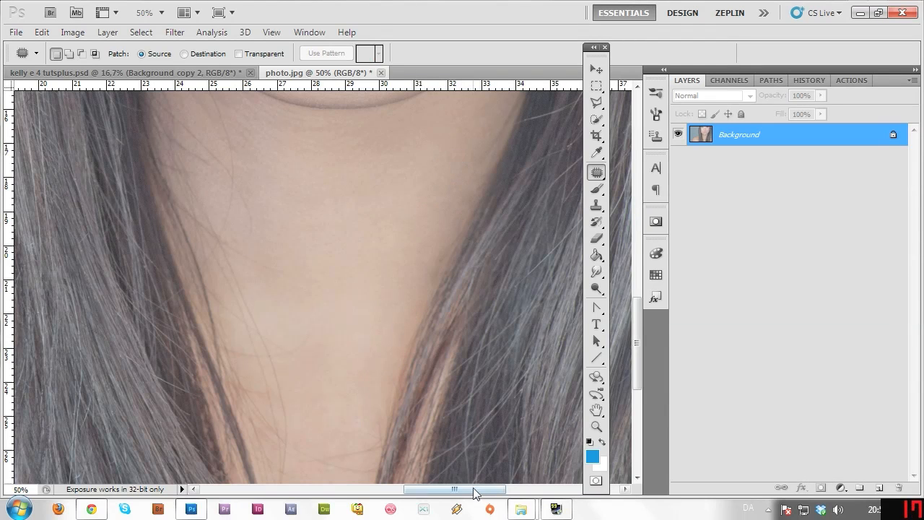
Patch the fine hairs on the lowest part of the neck beside the right-hand hair, near the photo's lower edge.
left_click_drag(475, 493, 463, 493)
left_click_drag(636, 355, 636, 377)
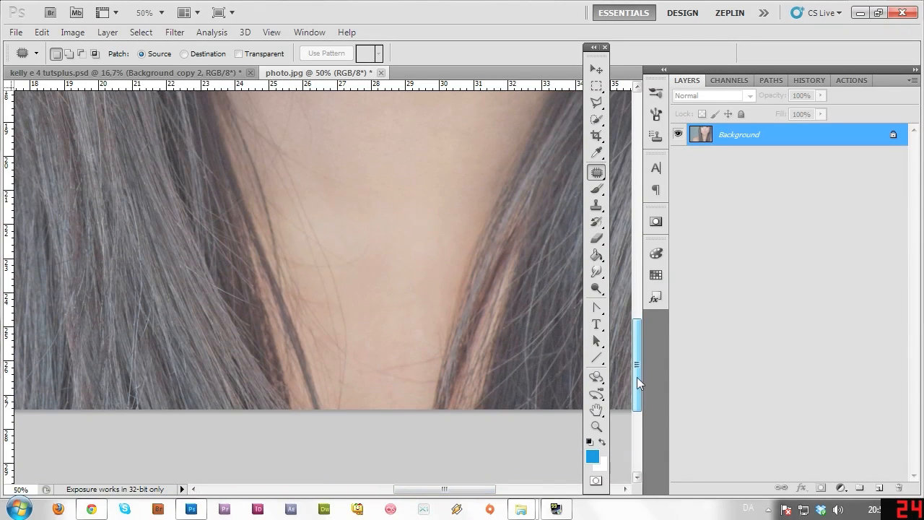
mouse_move(449, 315)
left_mouse_down()
mouse_move(439, 365)
mouse_move(421, 392)
mouse_move(374, 377)
mouse_move(444, 323)
mouse_move(433, 305)
mouse_move(433, 248)
mouse_move(456, 219)
left_mouse_up()
key("ctrl+d")
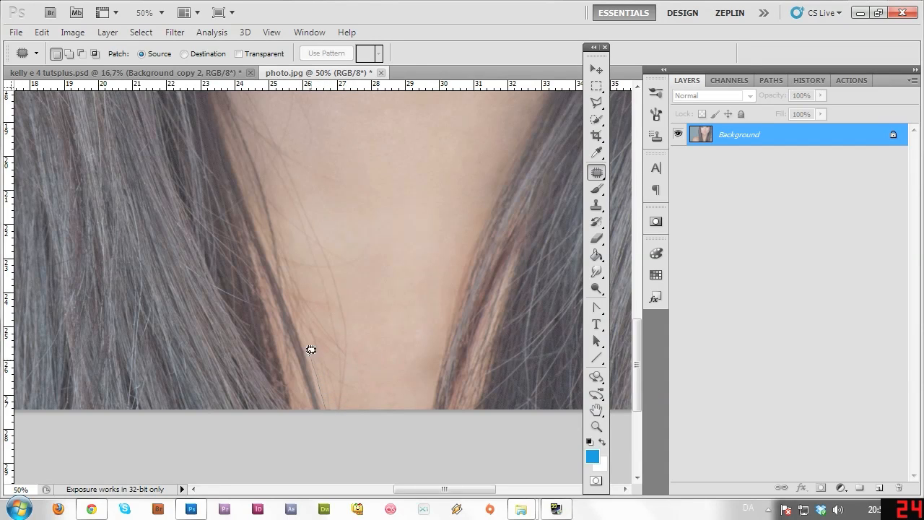
Patch the stray hairs at the base of the neck beside the left-hand hair strand with clean skin.
left_click_drag(368, 411, 369, 411)
left_click_drag(343, 368, 415, 296)
key("ctrl+d")
Patch the long thin hairs crossing the lower neck just inside the left-hand hair strand.
scroll(635, 353, "up", 2)
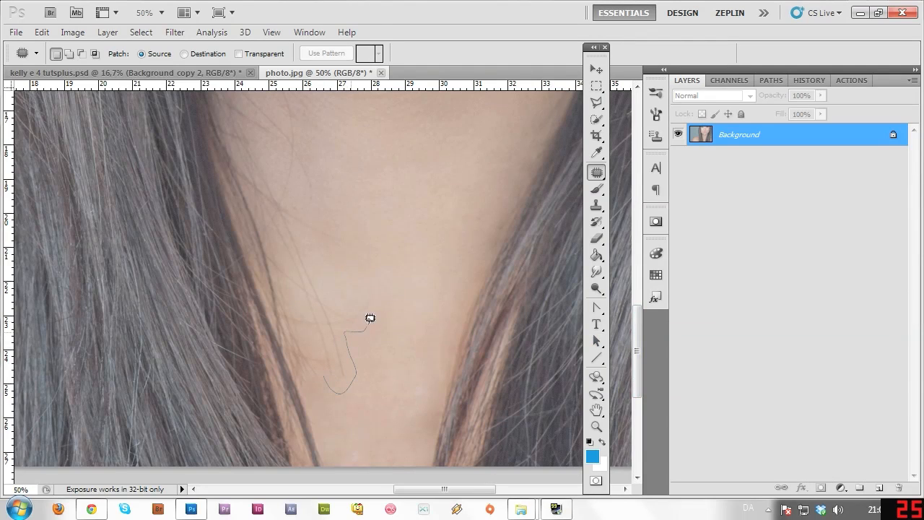
mouse_move(369, 318)
left_mouse_down()
mouse_move(374, 292)
mouse_move(328, 288)
mouse_move(303, 240)
left_mouse_up()
left_click_drag(299, 284, 321, 375)
mouse_move(342, 303)
left_mouse_down()
mouse_move(387, 247)
mouse_move(404, 241)
left_mouse_up()
key("ctrl+d")
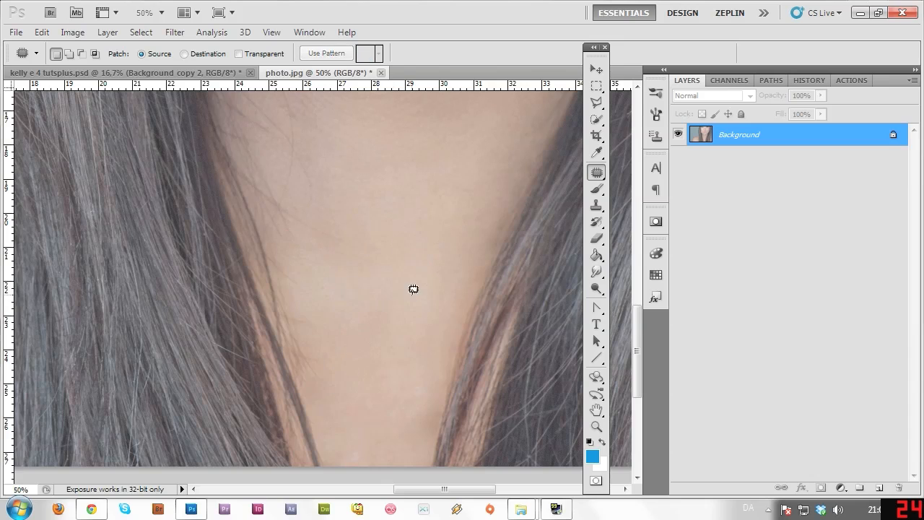
Patch the loose hairs on the mid-neck at the image's left with skin from the neck's centre.
left_click_drag(636, 315, 636, 285)
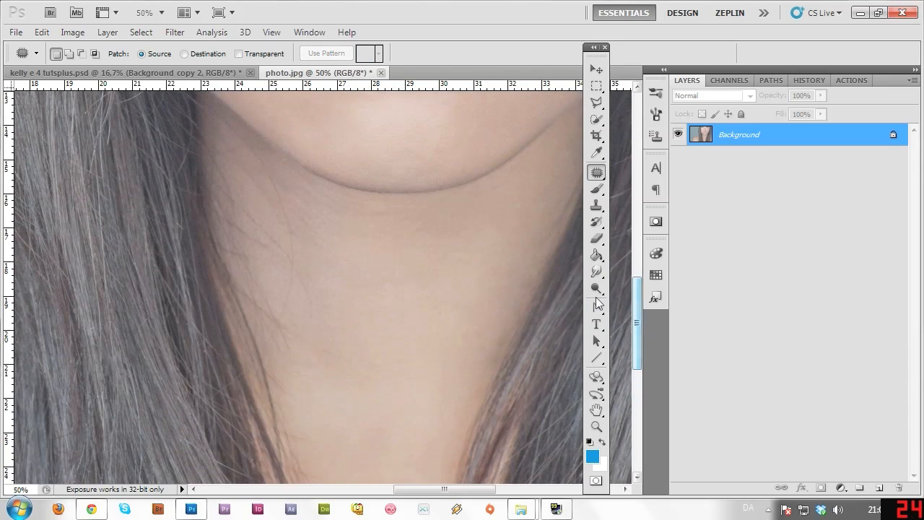
left_click_drag(316, 359, 365, 363)
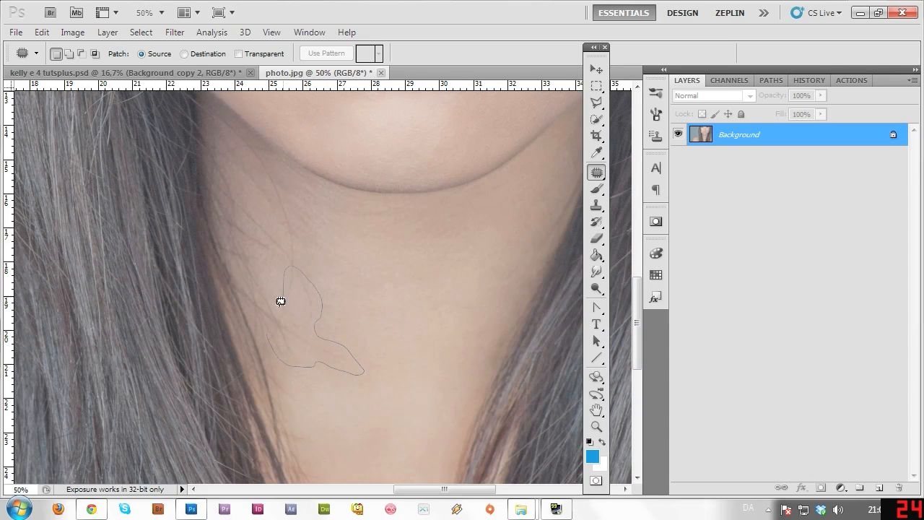
left_click_drag(280, 301, 416, 300)
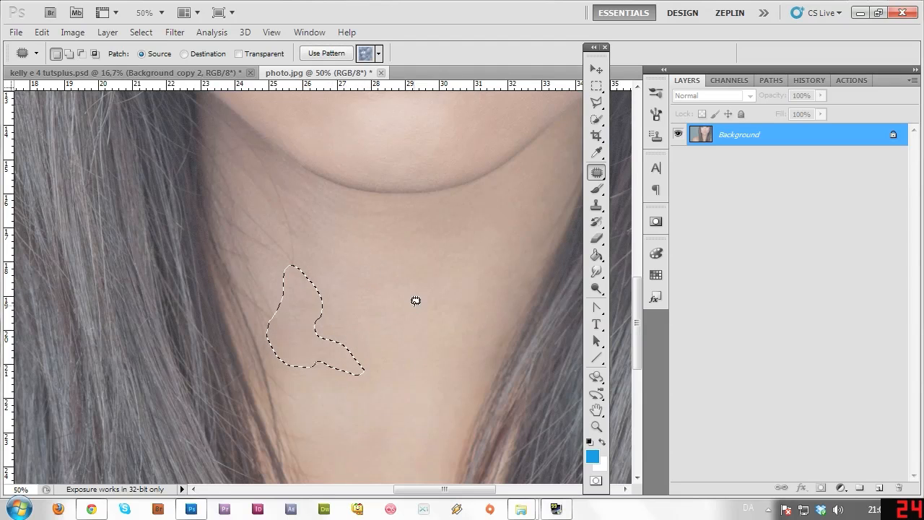
key("ctrl+d")
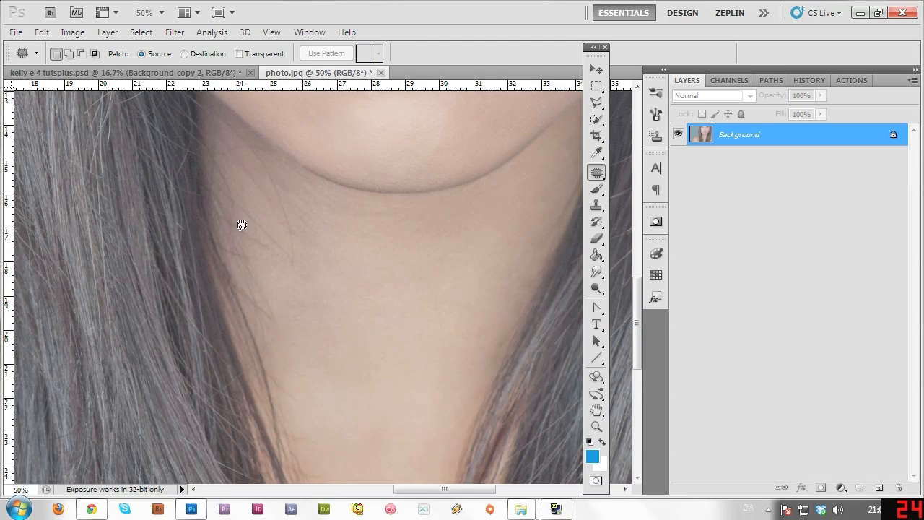
Patch the wispy hairs on the upper left of the neck, between the jaw shadow and the mid-neck.
left_click_drag(239, 235, 276, 259)
left_click_drag(237, 196, 233, 207)
left_click_drag(267, 243, 325, 335)
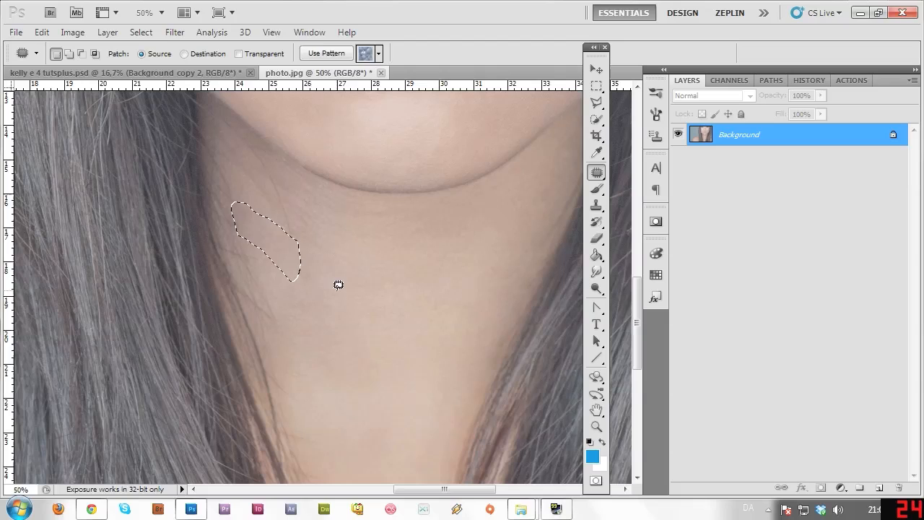
key("ctrl+d")
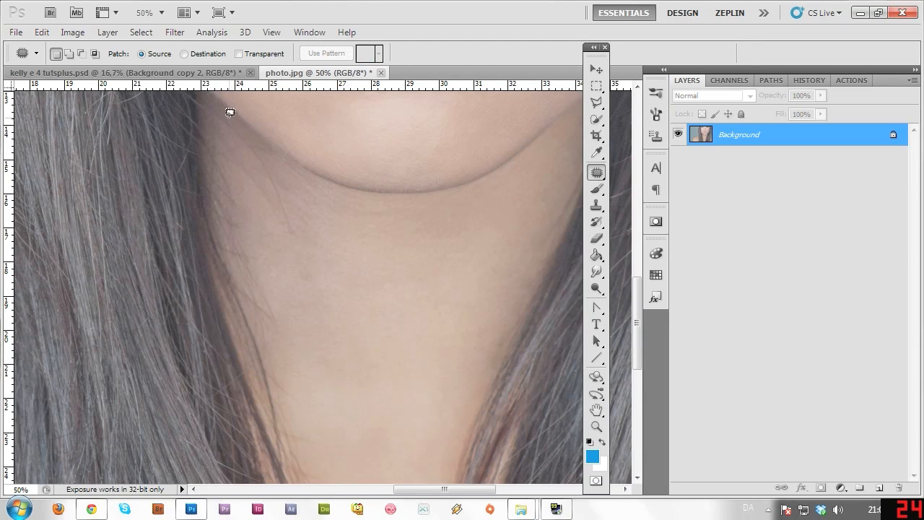
Patch the remaining stray hairs directly under the left jawline and next to the adjoining hair edge.
left_click_drag(265, 148, 278, 174)
left_click_drag(207, 106, 207, 106)
left_click_drag(277, 185, 279, 225)
key("ctrl+d")
mouse_move(228, 127)
left_mouse_down()
mouse_move(268, 179)
mouse_move(286, 188)
left_mouse_up()
left_click_drag(253, 134, 225, 128)
left_click_drag(288, 184, 292, 183)
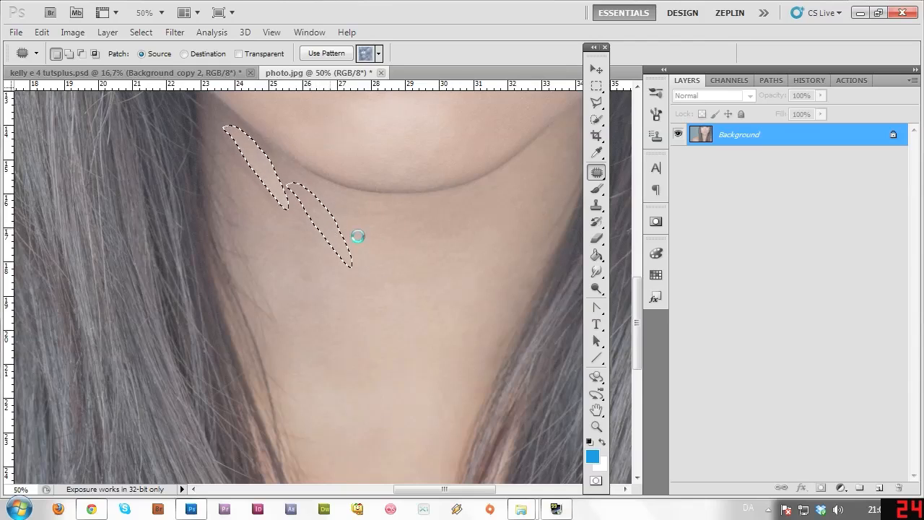
key("ctrl+d")
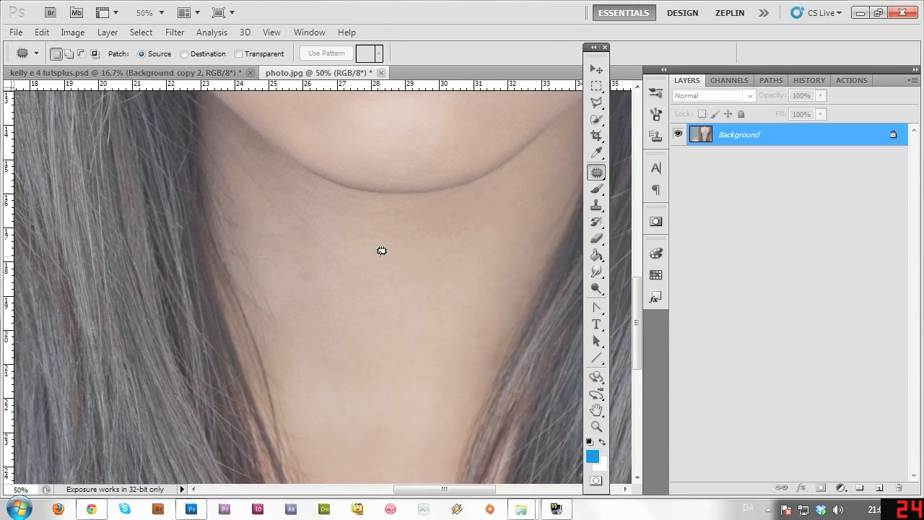
mouse_move(214, 127)
left_mouse_down()
mouse_move(243, 190)
mouse_move(275, 188)
mouse_move(248, 173)
mouse_move(326, 304)
left_mouse_up()
key("ctrl+d")
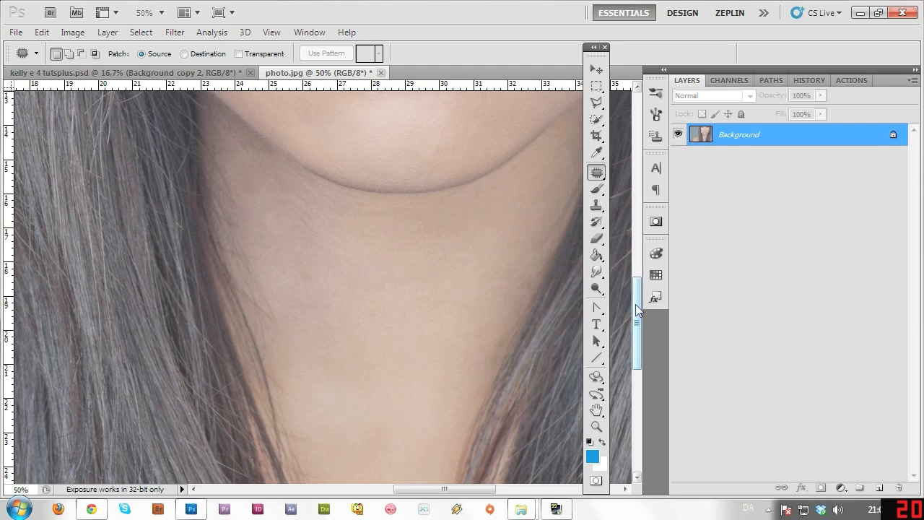
Try to patch the whole fringe of fine hairs along the left-hand strand on the lower neck at once.
left_click_drag(637, 315, 636, 343)
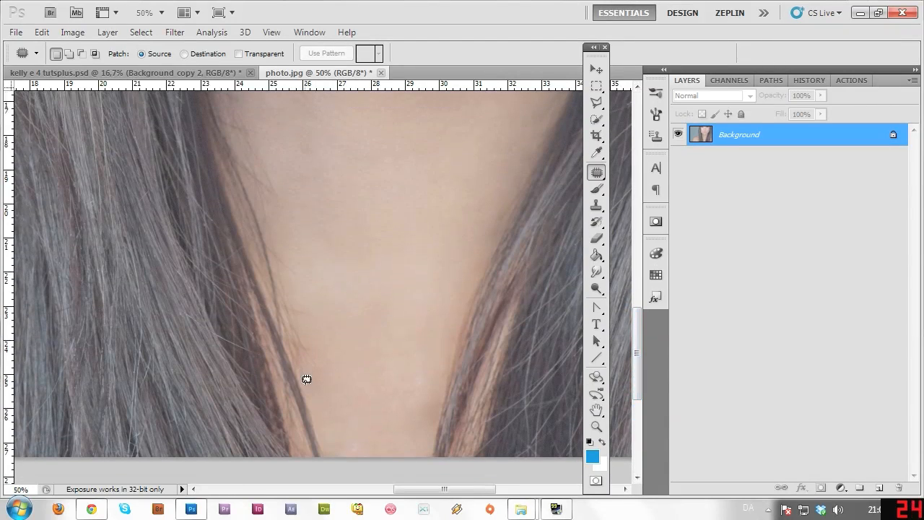
left_click_drag(283, 295, 268, 240)
left_click_drag(330, 359, 321, 377)
left_click_drag(310, 334, 359, 335)
key("ctrl+d")
Revert the last patch on the lower left neck through the document history and clear its selection.
left_click(809, 80)
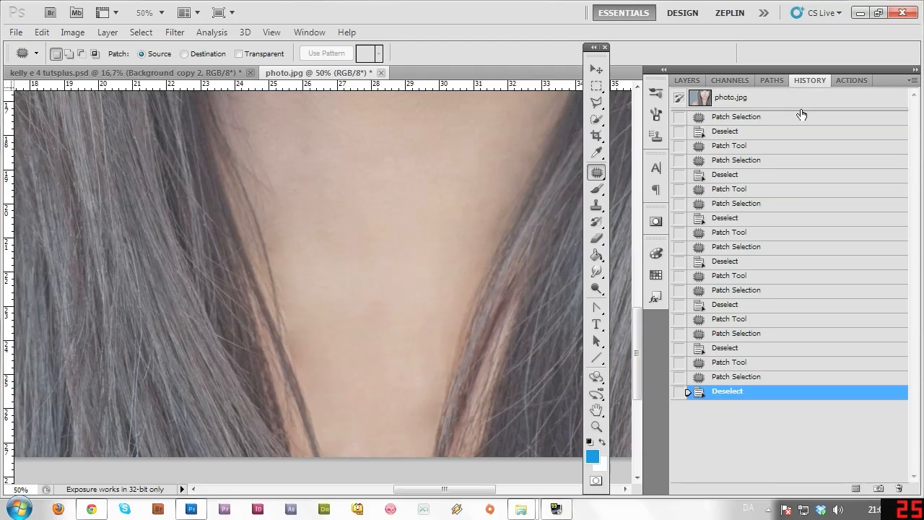
left_click(751, 379)
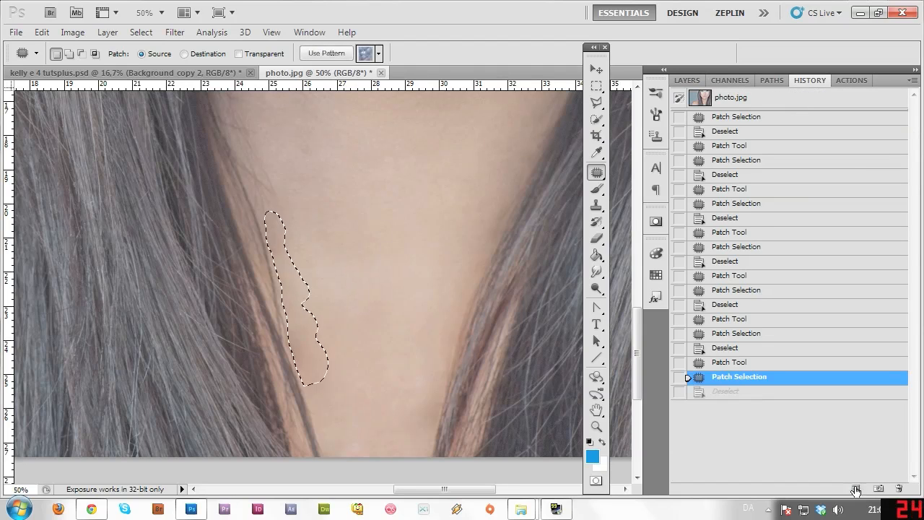
left_click(899, 489)
left_click(433, 200)
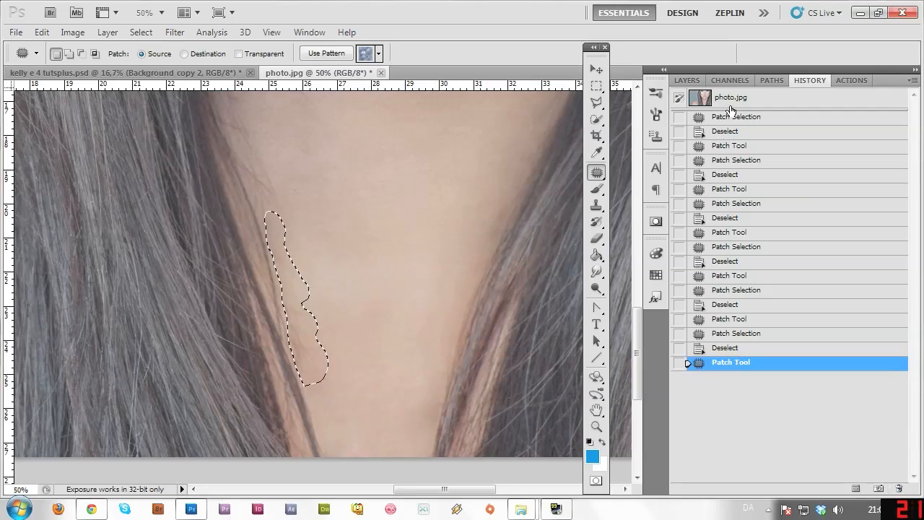
left_click(697, 80)
key("ctrl+d")
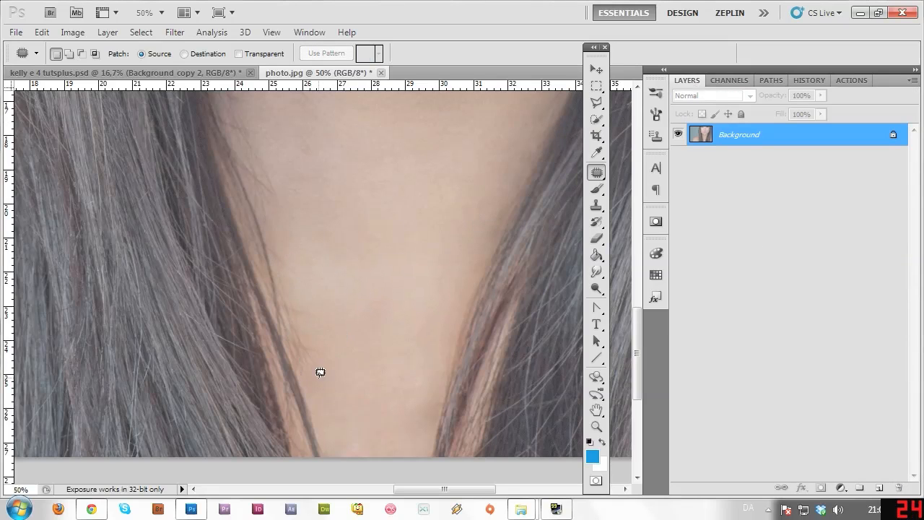
Patch the fine hairs beside the lower part of the left-hand strand in small separate areas.
mouse_move(303, 341)
left_mouse_down()
mouse_move(321, 344)
mouse_move(305, 347)
mouse_move(344, 395)
left_mouse_up()
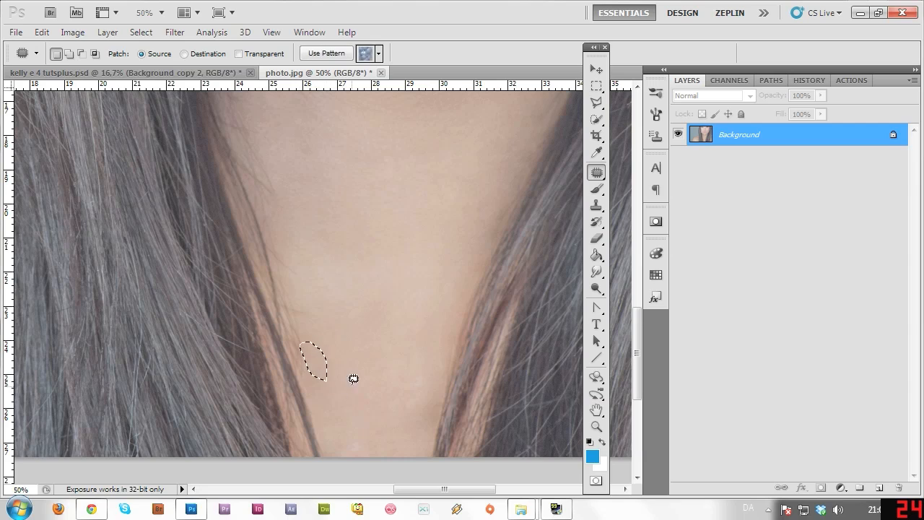
key("ctrl+d")
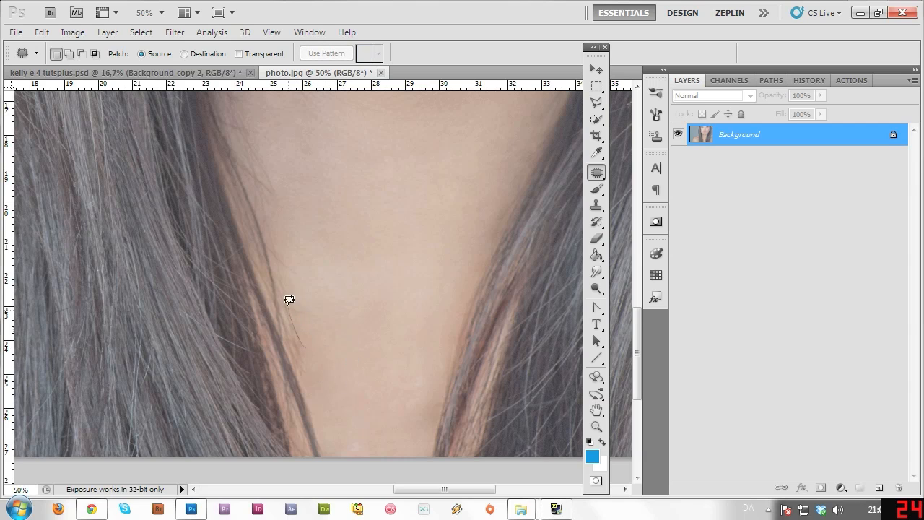
mouse_move(319, 318)
left_mouse_down()
mouse_move(304, 319)
mouse_move(341, 327)
mouse_move(293, 330)
mouse_move(309, 350)
left_mouse_up()
key("ctrl+d")
mouse_move(299, 340)
left_mouse_down()
mouse_move(319, 395)
mouse_move(330, 353)
left_mouse_up()
key("ctrl+d")
Patch the remaining fine hairs on the skin beside the lower left-hand strand in small areas.
left_click_drag(312, 396, 321, 414)
key("ctrl+d")
mouse_move(299, 347)
left_mouse_down()
mouse_move(276, 274)
mouse_move(282, 303)
left_mouse_up()
left_click_drag(287, 335, 296, 345)
mouse_move(288, 313)
left_mouse_down()
mouse_move(303, 355)
mouse_move(317, 365)
left_mouse_up()
key("ctrl+d")
mouse_move(268, 271)
left_mouse_down()
mouse_move(281, 293)
mouse_move(269, 264)
mouse_move(293, 260)
left_mouse_up()
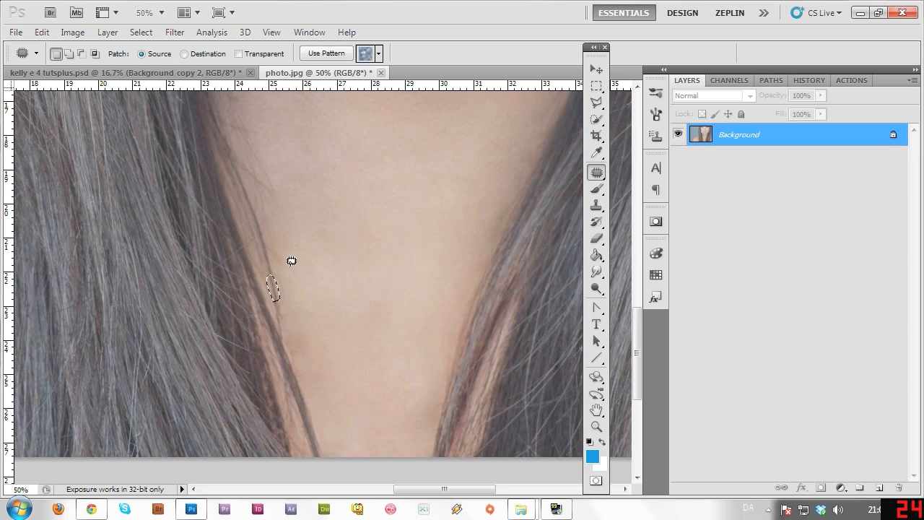
key("ctrl+d")
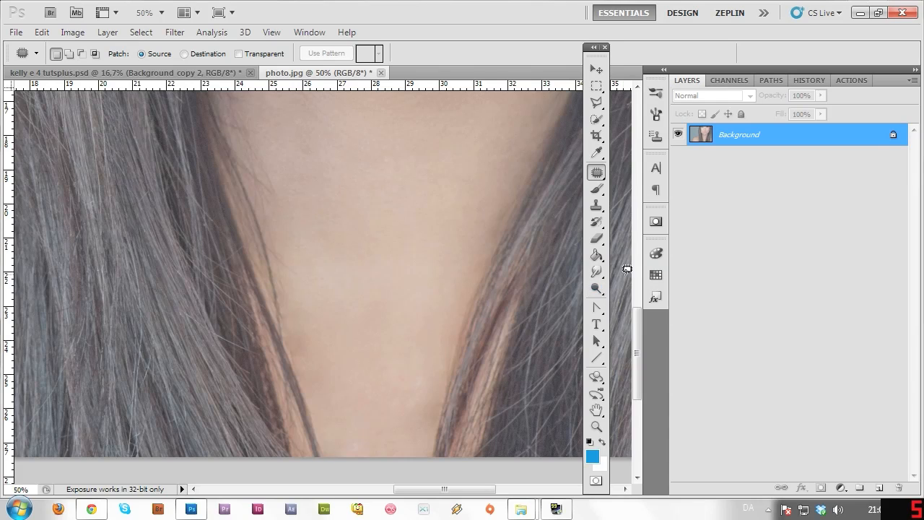
Patch the fine hairs on the neck skin beside the upper part of the left-hand strand.
left_click_drag(636, 329, 635, 293)
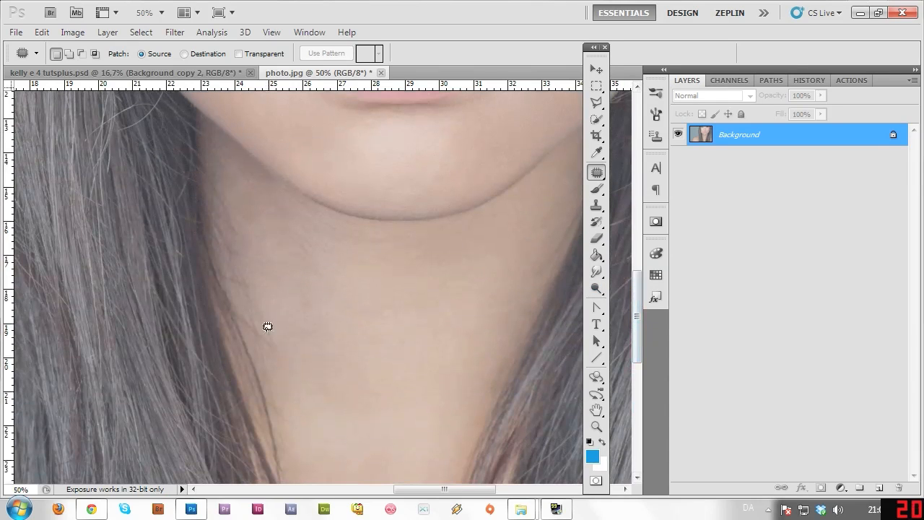
mouse_move(266, 353)
left_mouse_down()
mouse_move(279, 340)
mouse_move(259, 311)
left_mouse_up()
left_click_drag(268, 358, 268, 356)
left_click_drag(273, 352, 314, 401)
left_click(308, 335)
Patch the flyaway hairs on the blue background beside the upper left outer edge of the hair with clean background.
left_click(597, 426)
left_click(368, 418, "alt")
left_click(370, 445, "alt")
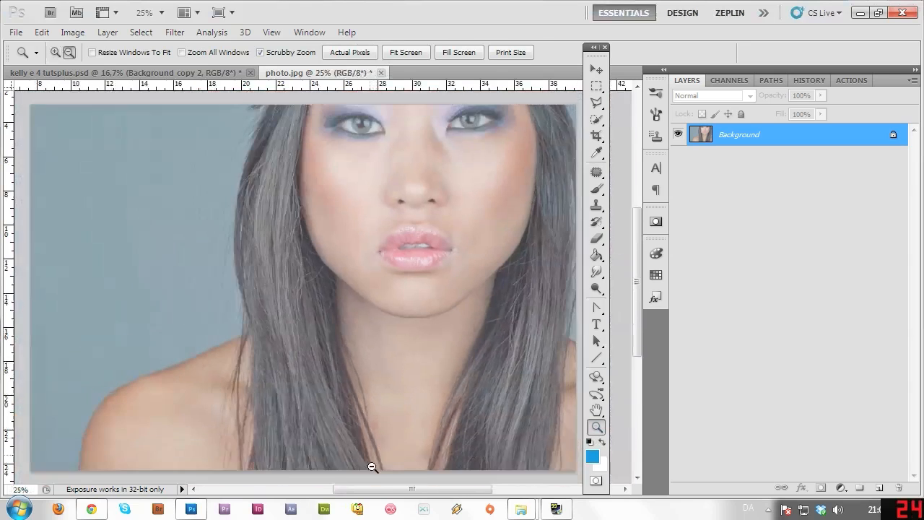
left_click(372, 465, "alt")
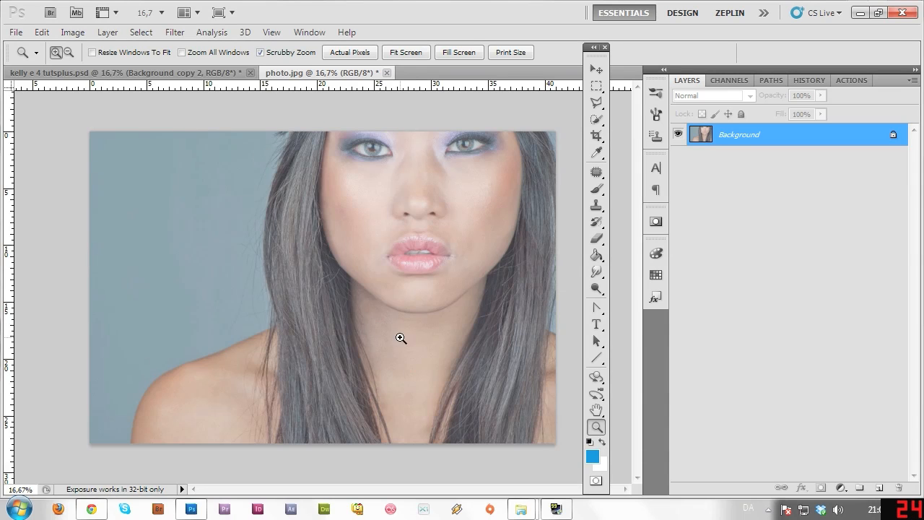
left_click(269, 171)
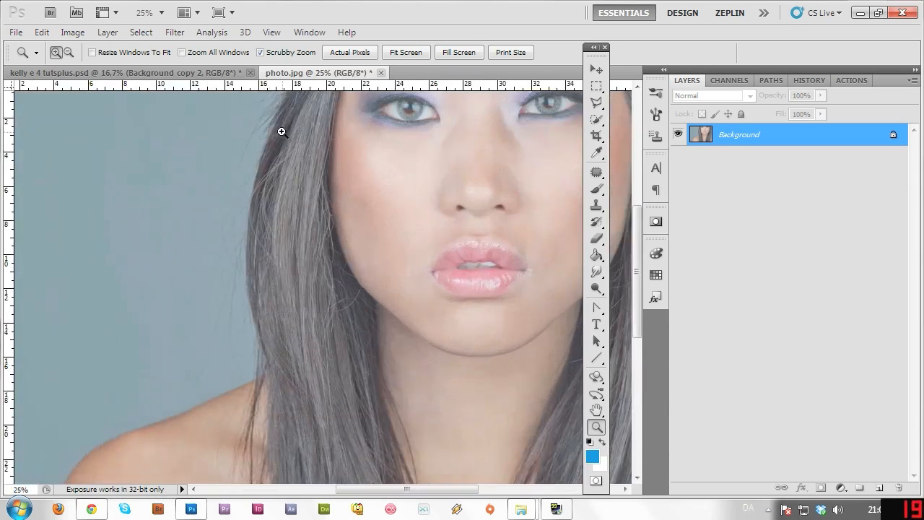
scroll(639, 249, "up", 3)
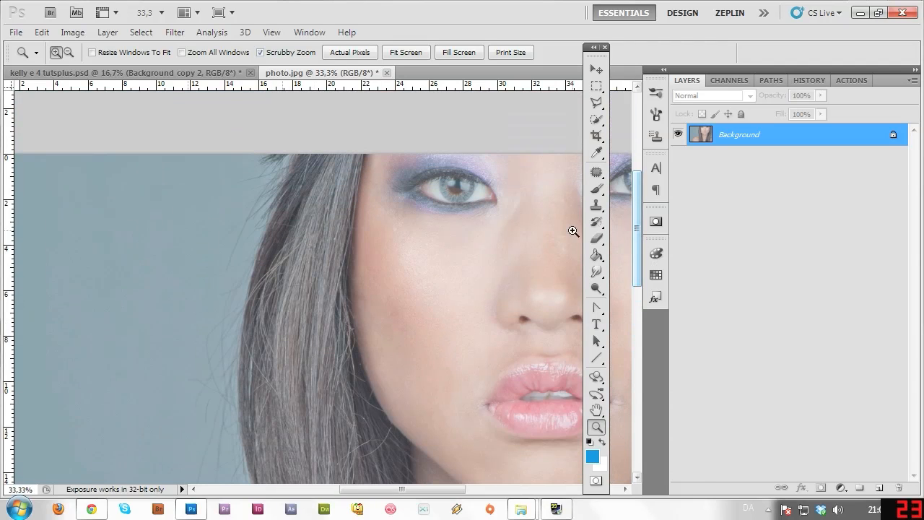
left_click(596, 173)
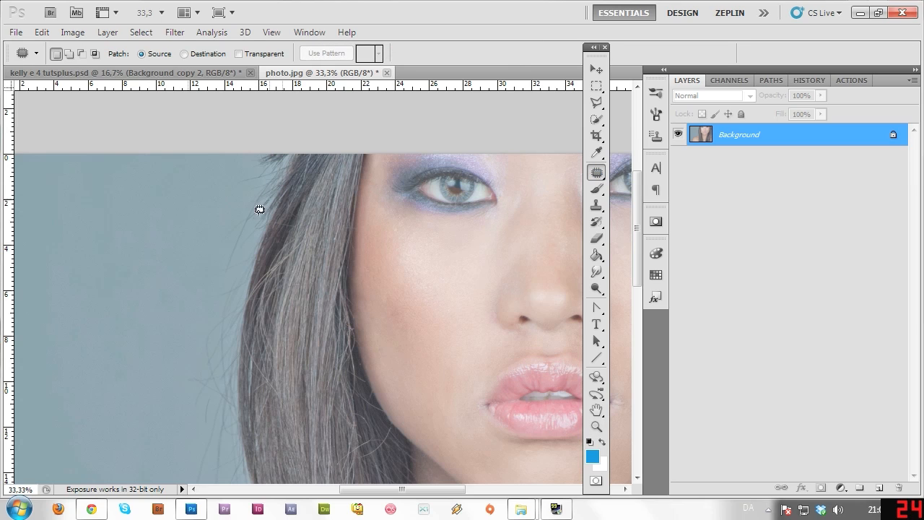
left_click_drag(266, 175, 257, 216)
left_click_drag(250, 215, 165, 265)
left_click(223, 190)
mouse_move(223, 239)
left_mouse_down()
mouse_move(227, 289)
mouse_move(165, 263)
left_mouse_up()
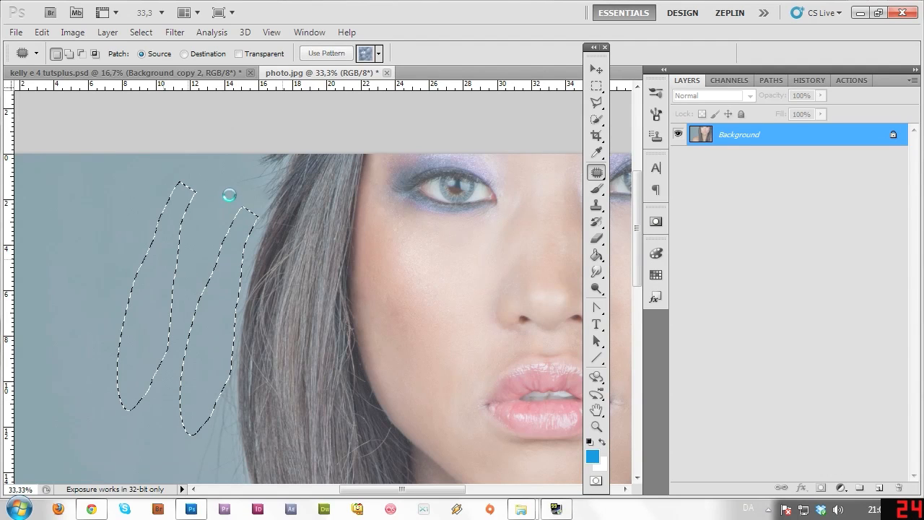
left_click(227, 179)
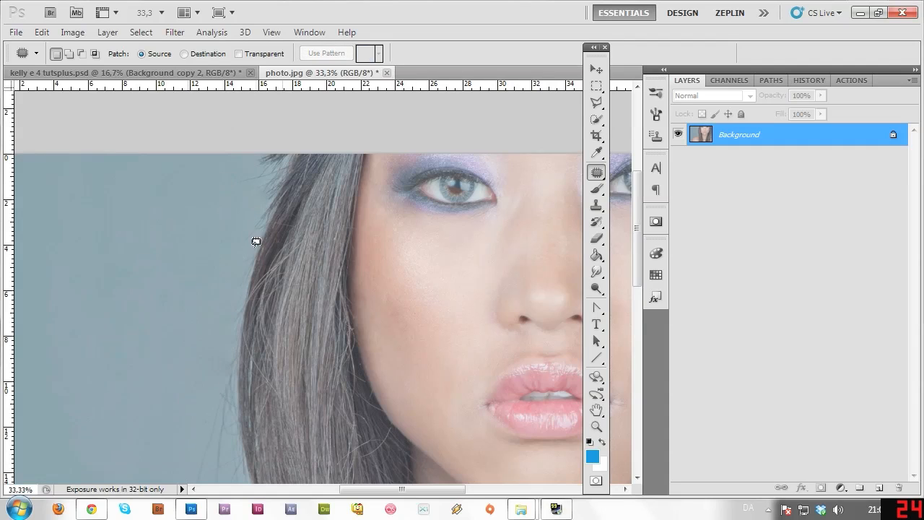
Patch the flyaway hairs on the background between the left outer hair edge and the shoulder with clean background.
left_click_drag(638, 272, 634, 306)
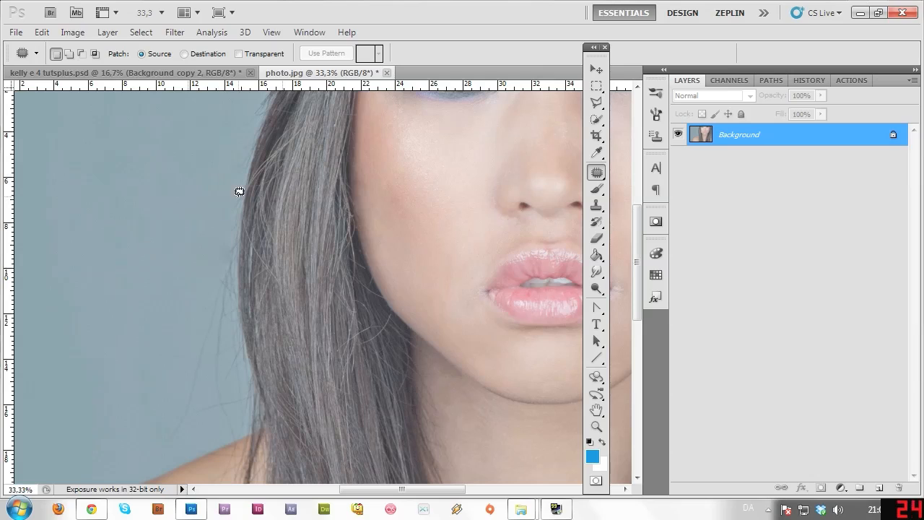
left_click_drag(241, 192, 232, 266)
left_click_drag(238, 323, 230, 353)
mouse_move(230, 384)
left_mouse_down()
mouse_move(236, 425)
mouse_move(163, 442)
mouse_move(165, 387)
mouse_move(206, 230)
left_mouse_up()
left_click_drag(188, 268, 124, 195)
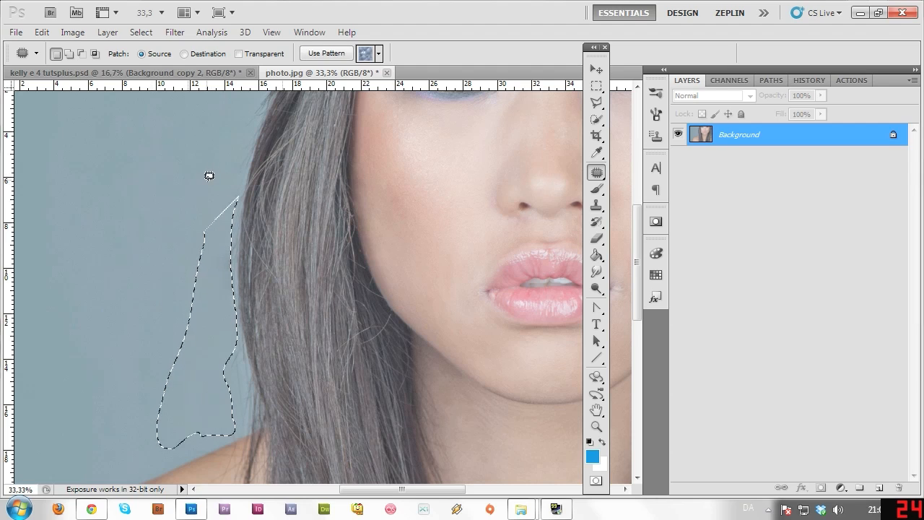
key("ctrl+d")
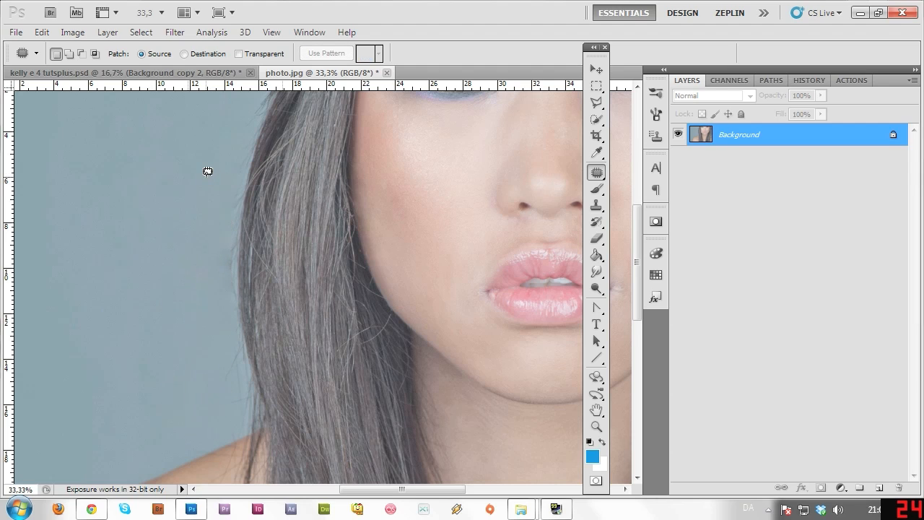
Patch the leftover stray hairs on the background just above the left shoulder next to the hair.
left_click_drag(637, 283, 637, 306)
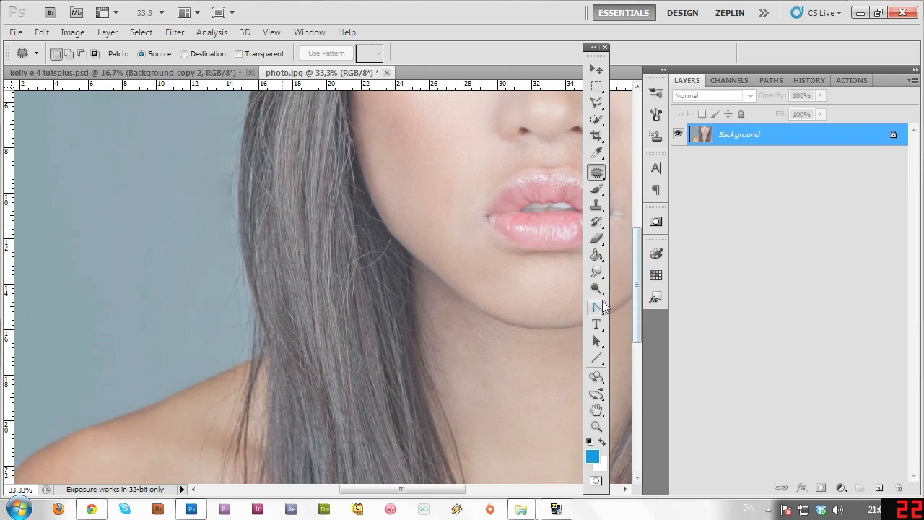
mouse_move(241, 262)
left_mouse_down()
mouse_move(251, 297)
mouse_move(247, 347)
mouse_move(243, 357)
mouse_move(215, 357)
mouse_move(219, 260)
left_mouse_up()
left_click_drag(162, 243, 173, 244)
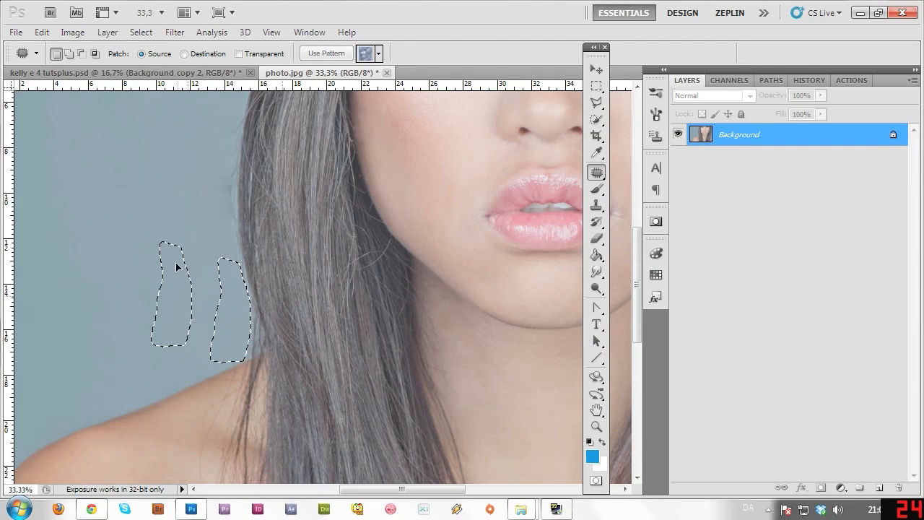
left_click(199, 218)
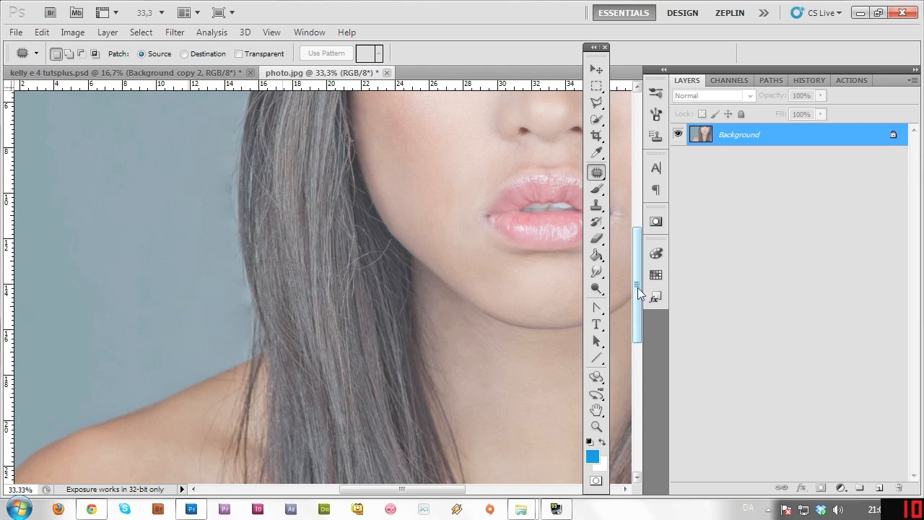
Clone clean background over the stray hairs along the upper left outer edge of the hair with the Clone Stamp.
left_click_drag(638, 287, 637, 273)
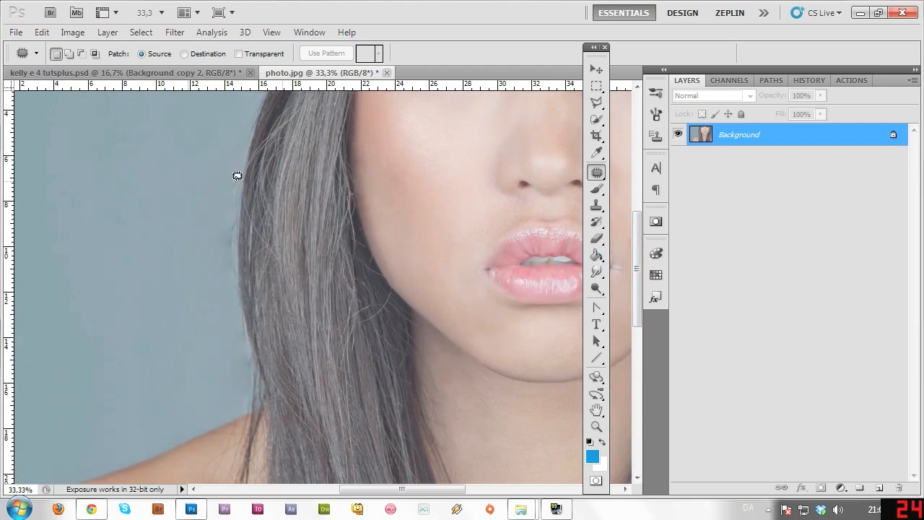
left_click(598, 207)
left_click(664, 207)
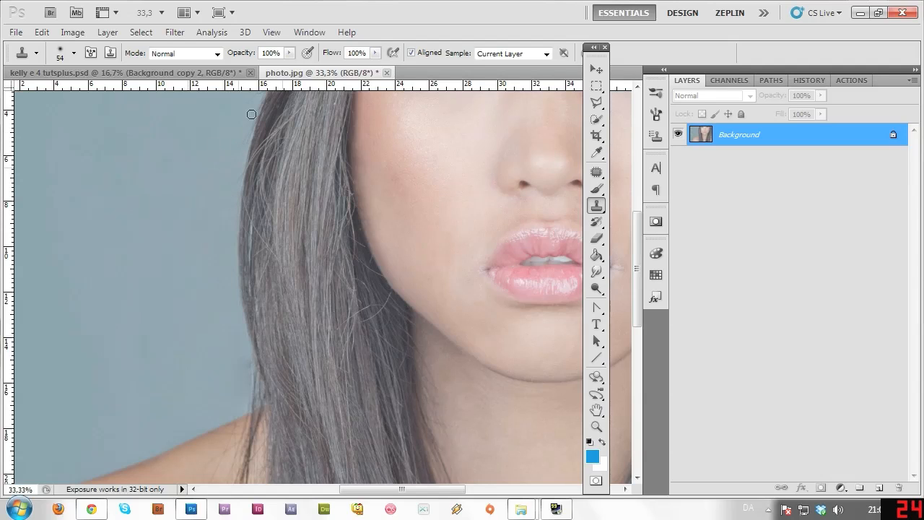
left_click_drag(255, 106, 234, 166)
Sample the nearby background and clone it over the stray hairs at the hair edge just above the left shoulder.
left_click_drag(636, 273, 639, 235)
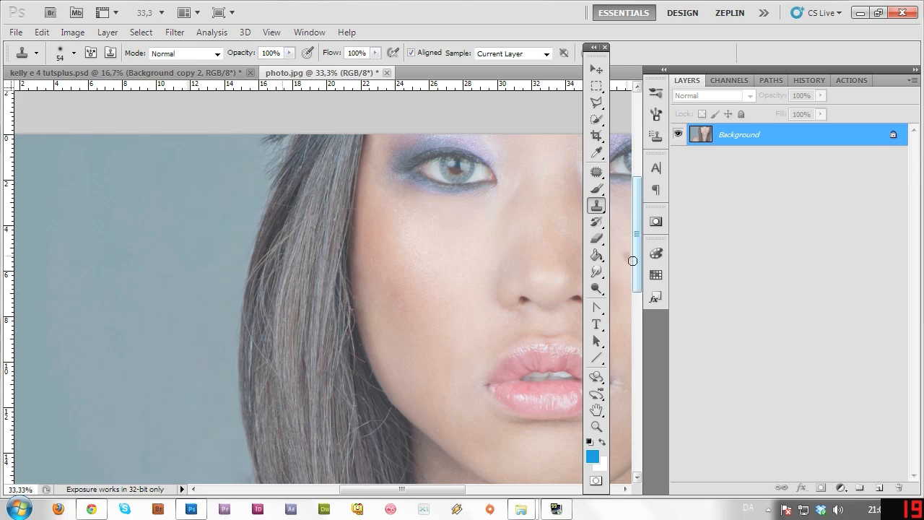
left_click_drag(632, 260, 632, 319)
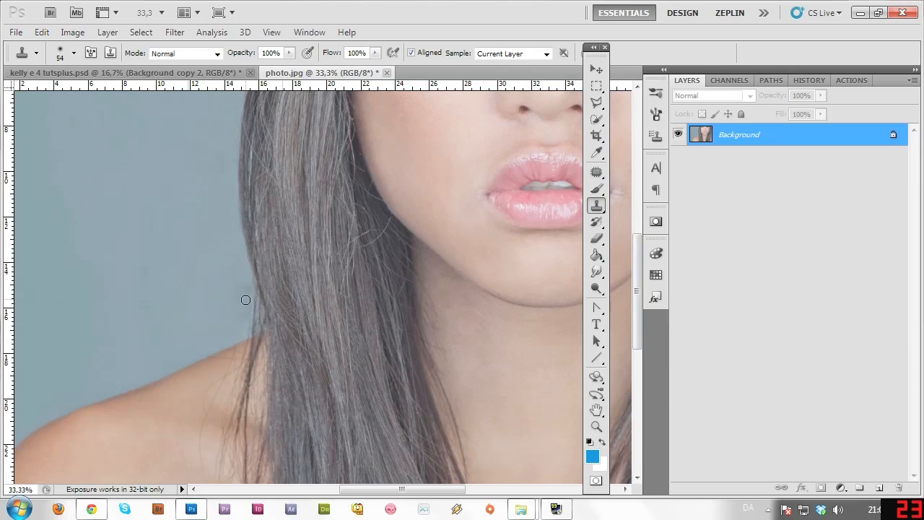
left_click(231, 282, "alt")
left_click_drag(254, 285, 247, 288)
left_click(246, 307)
left_click_drag(242, 329, 229, 339)
Patch the stray hairs on the upper left shoulder beside the hanging strands with clean skin using the Patch Tool.
left_click_drag(637, 320, 638, 365)
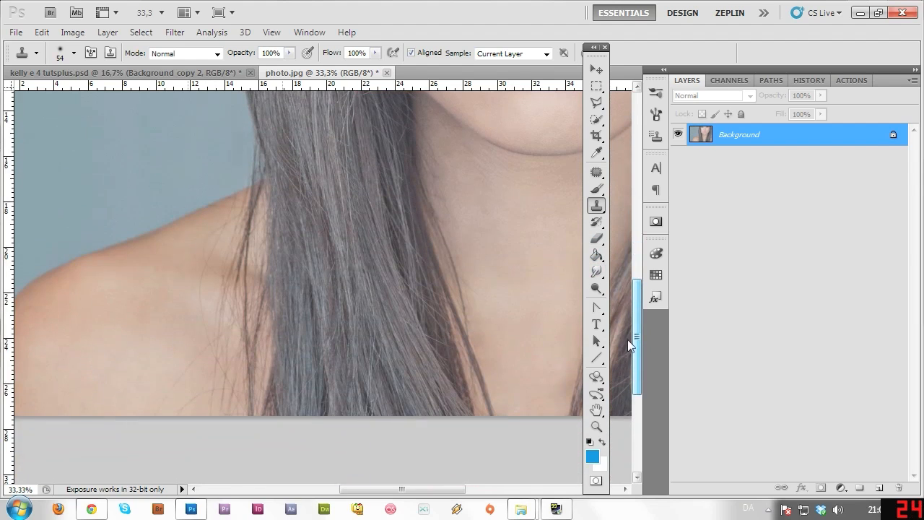
left_click(596, 173)
mouse_move(236, 206)
left_mouse_down()
mouse_move(220, 279)
mouse_move(196, 250)
mouse_move(219, 210)
mouse_move(233, 210)
mouse_move(185, 263)
mouse_move(181, 252)
mouse_move(163, 303)
left_mouse_up()
key("ctrl+d")
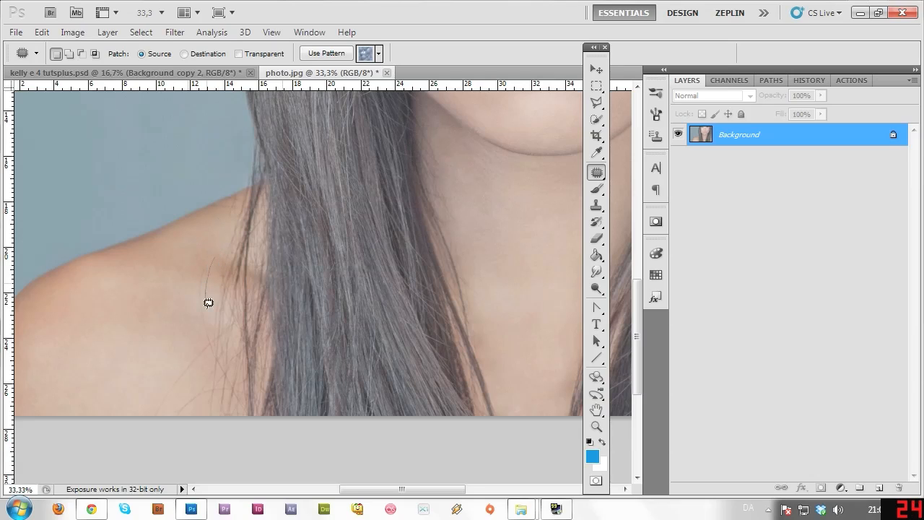
Patch the thin stray hairs lower on the left shoulder, down towards the image's bottom edge, in separate small areas.
mouse_move(196, 268)
left_mouse_down()
mouse_move(210, 259)
mouse_move(170, 291)
left_mouse_up()
left_click_drag(181, 335, 192, 351)
mouse_move(181, 384)
left_mouse_down()
mouse_move(151, 418)
mouse_move(157, 390)
mouse_move(211, 338)
left_mouse_up()
left_click_drag(174, 366, 152, 365)
key("ctrl+d")
mouse_move(213, 366)
left_mouse_down()
mouse_move(188, 412)
mouse_move(200, 368)
mouse_move(209, 369)
left_mouse_up()
mouse_move(194, 399)
left_mouse_down()
mouse_move(173, 378)
mouse_move(153, 400)
left_mouse_up()
key("ctrl+d")
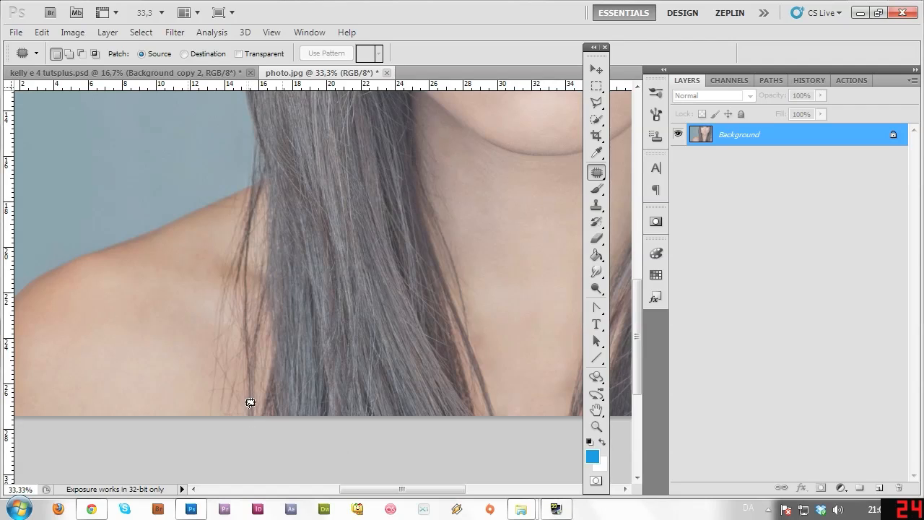
Try to patch the long column of fine hairs directly beside the hanging strands on the lower left shoulder.
mouse_move(225, 419)
left_mouse_down()
mouse_move(234, 348)
mouse_move(212, 303)
mouse_move(204, 416)
left_mouse_up()
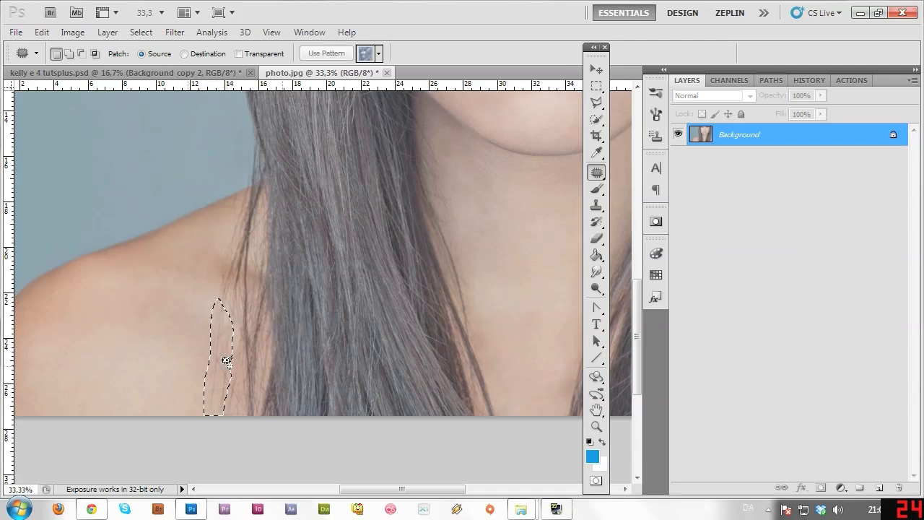
left_click_drag(227, 370, 193, 370)
key("ctrl+d")
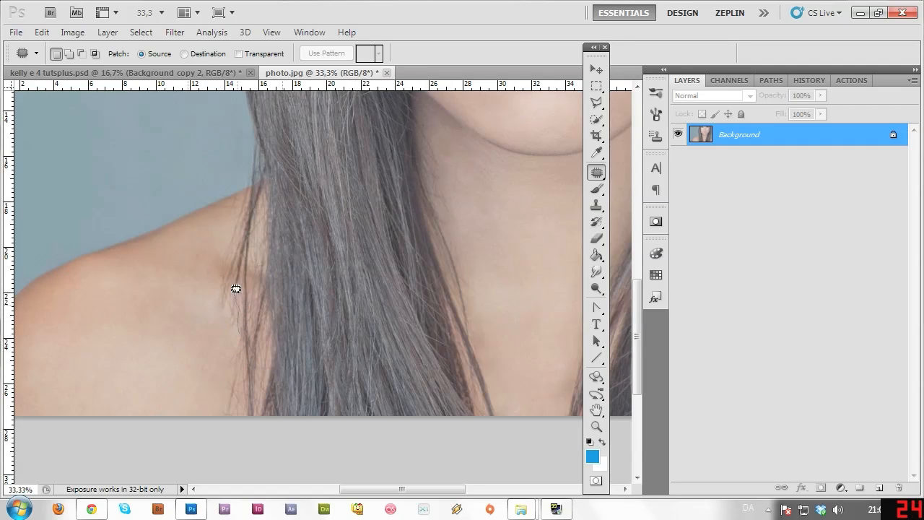
Try to patch the wisps touching the thin hanging strand on the upper left shoulder.
mouse_move(236, 289)
left_mouse_down()
mouse_move(216, 268)
mouse_move(223, 326)
mouse_move(238, 307)
left_mouse_up()
left_click_drag(229, 299, 193, 290)
left_click(215, 324)
mouse_move(223, 291)
left_mouse_down()
mouse_move(221, 268)
mouse_move(196, 268)
mouse_move(245, 209)
mouse_move(220, 260)
mouse_move(208, 239)
mouse_move(196, 241)
left_mouse_up()
left_click(214, 327)
left_click(202, 308)
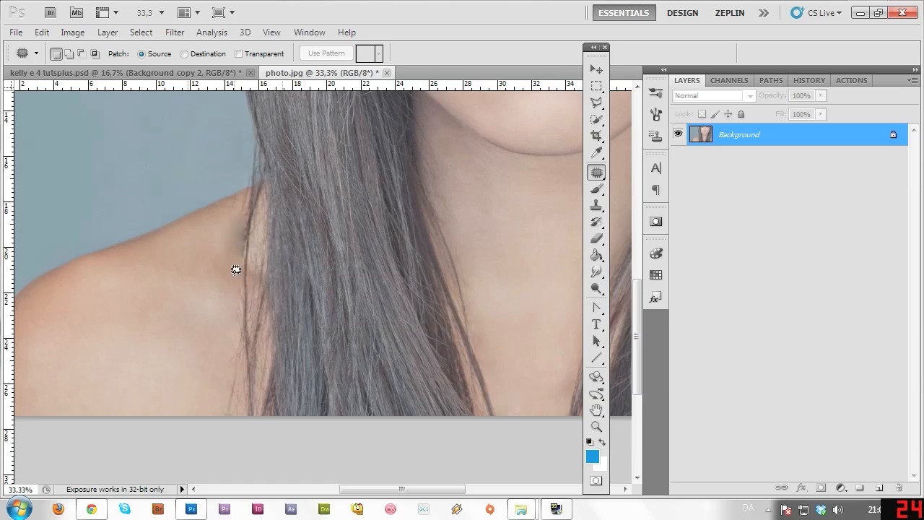
Step back through the document history and delete the latest patches made beside the hanging strands on the left shoulder.
left_click(809, 80)
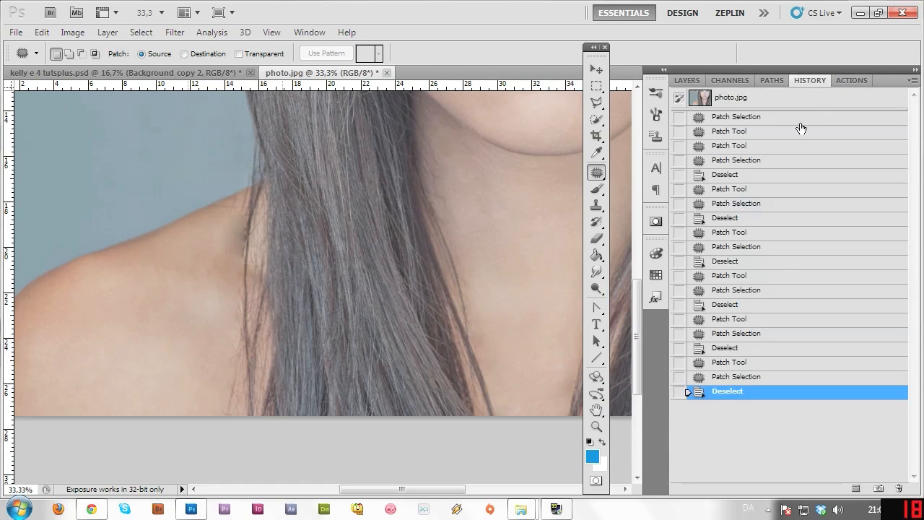
left_click(735, 336)
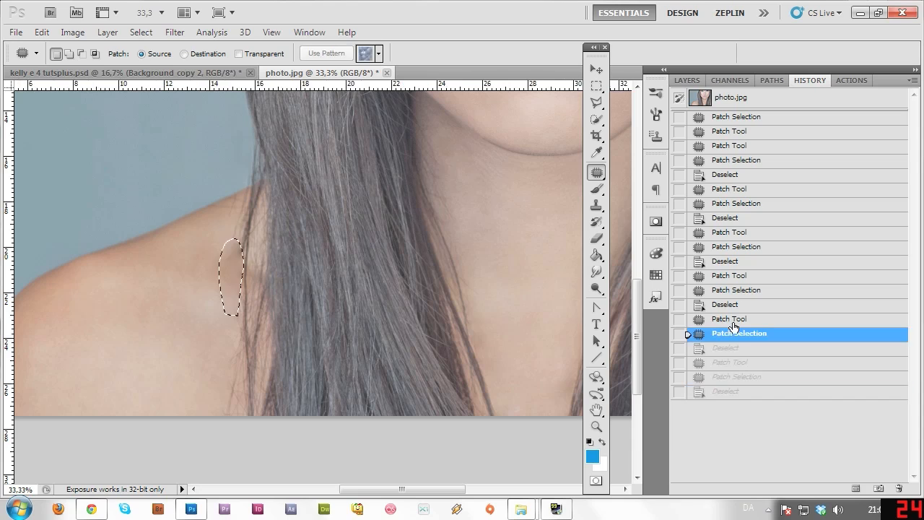
left_click(745, 271)
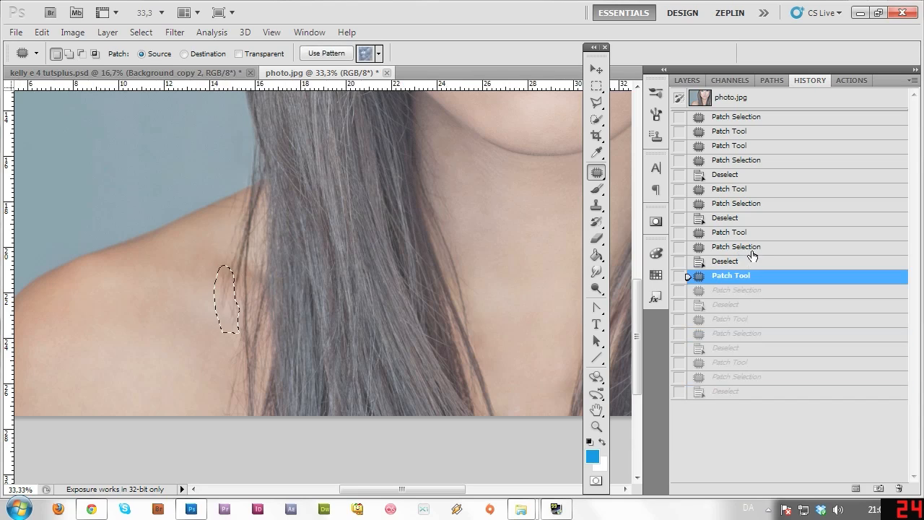
left_click(739, 245)
left_click(737, 232)
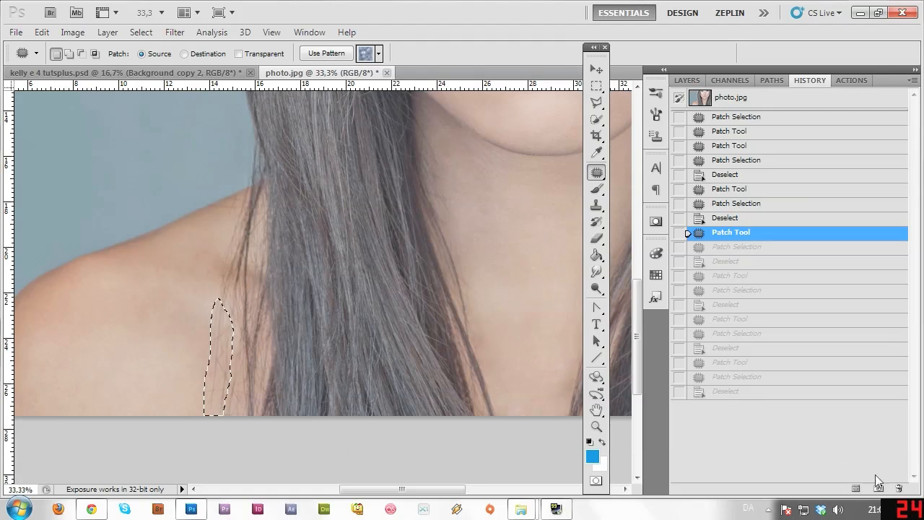
left_click(899, 488)
left_click(437, 199)
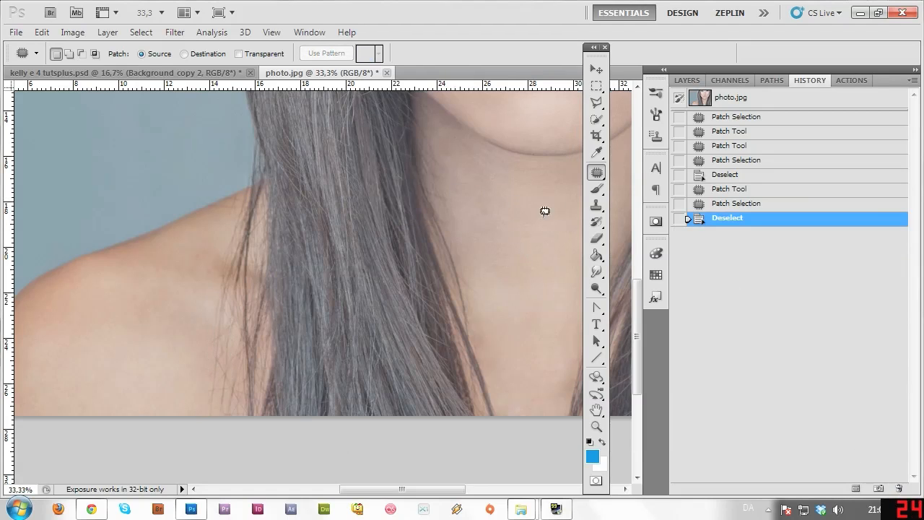
left_click(688, 81)
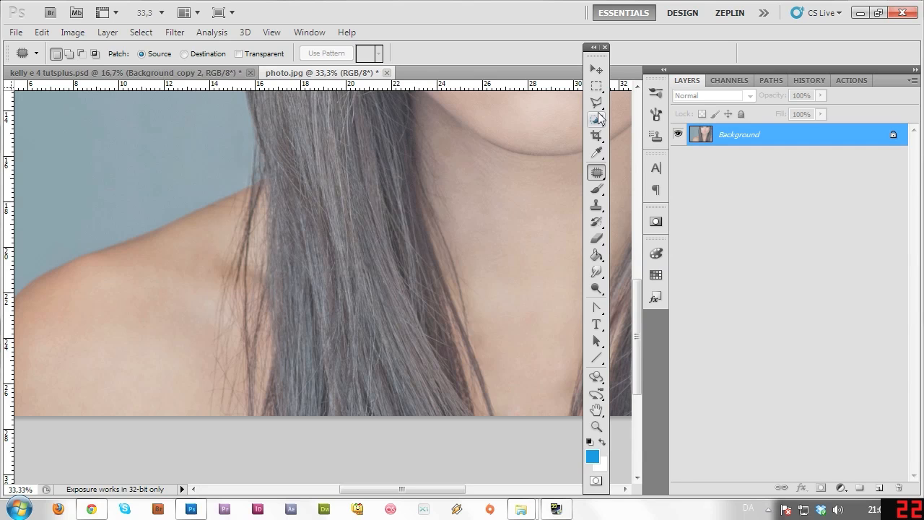
key("z")
left_click(424, 357, "alt")
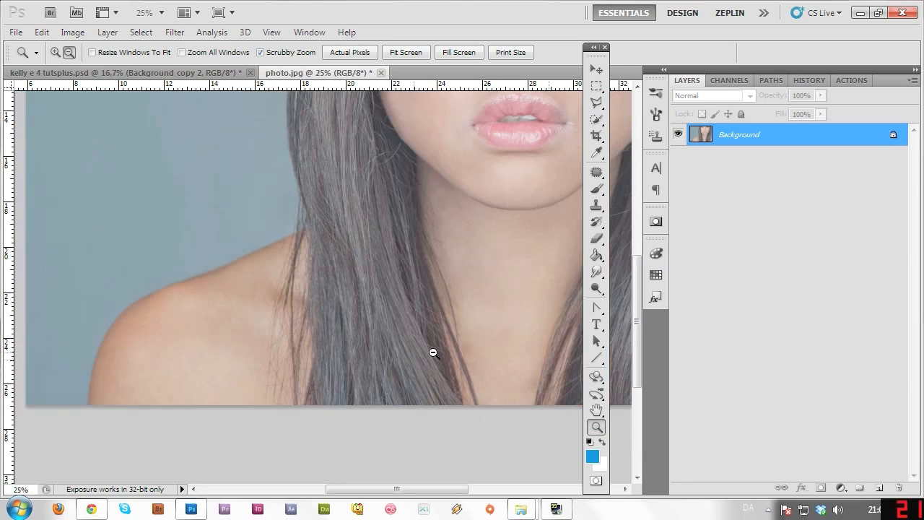
left_click(433, 352, "alt")
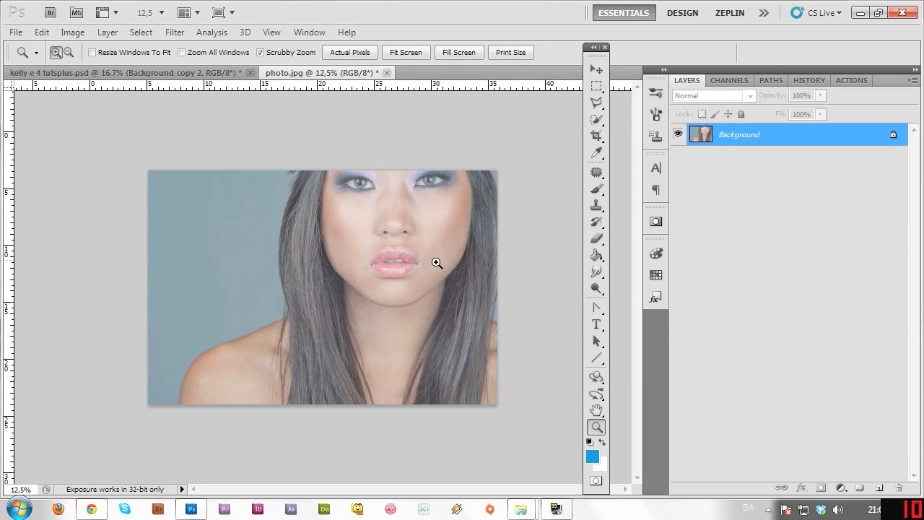
left_click(418, 356)
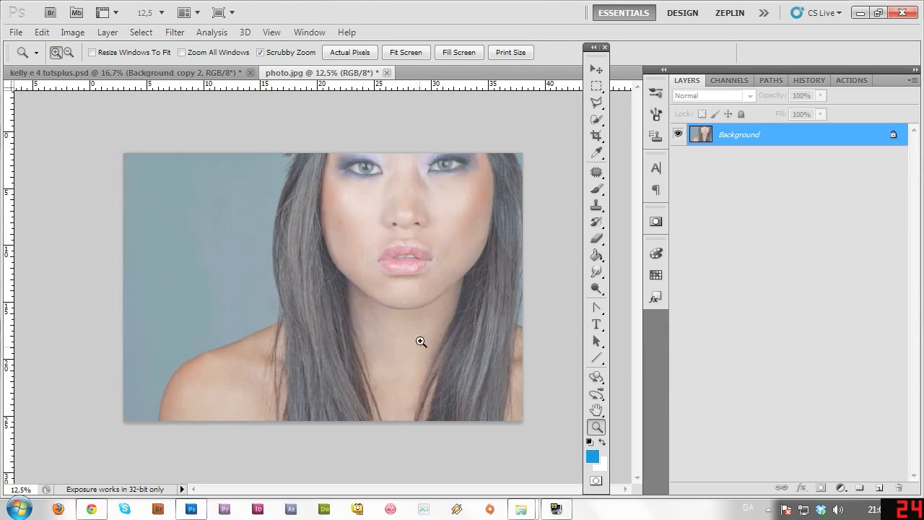
Paint over the stray hairs along the inner edge of the left hair, beside the cheek and jaw, with the Spot Healing Brush.
left_click(345, 293)
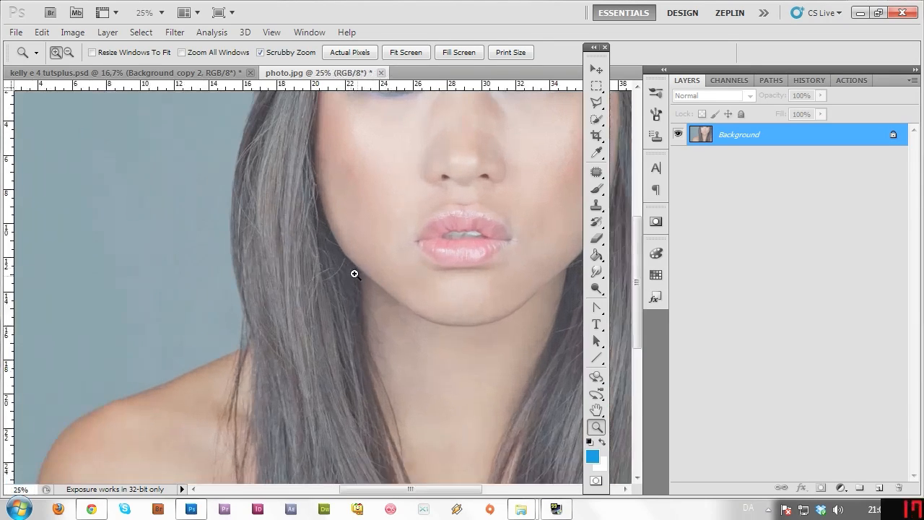
left_click(350, 260)
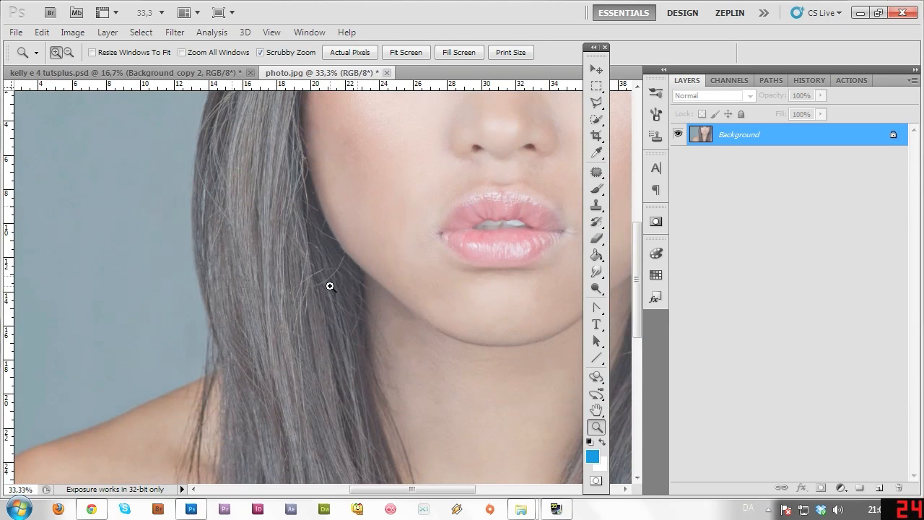
left_click(597, 172)
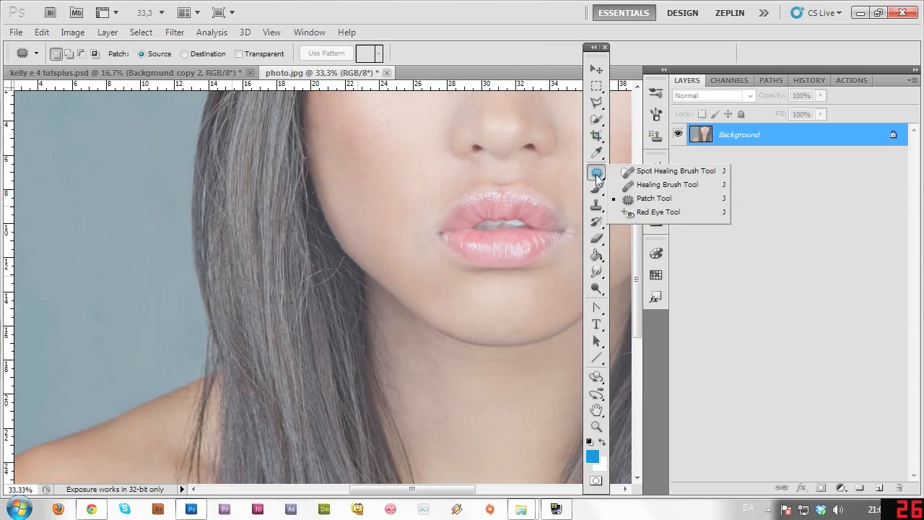
left_click(668, 171)
left_click_drag(342, 258, 317, 288)
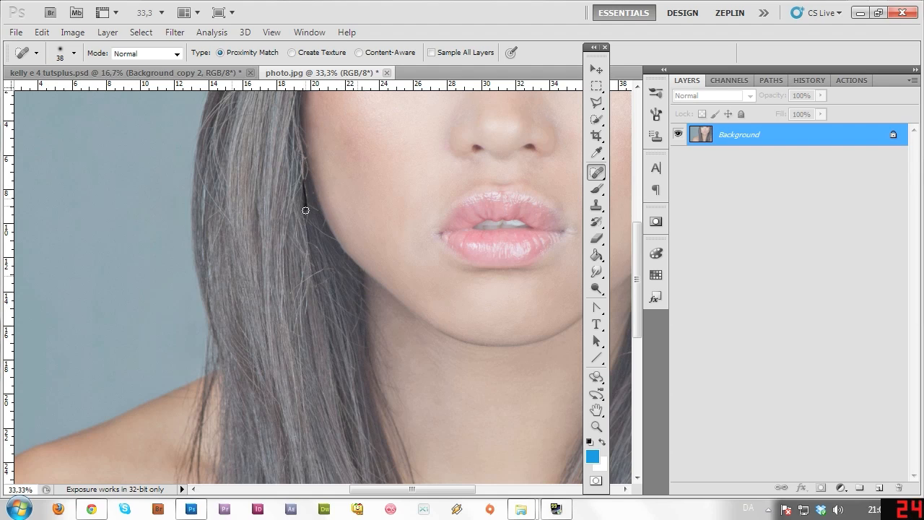
left_click_drag(305, 224, 306, 226)
left_click_drag(302, 266, 301, 329)
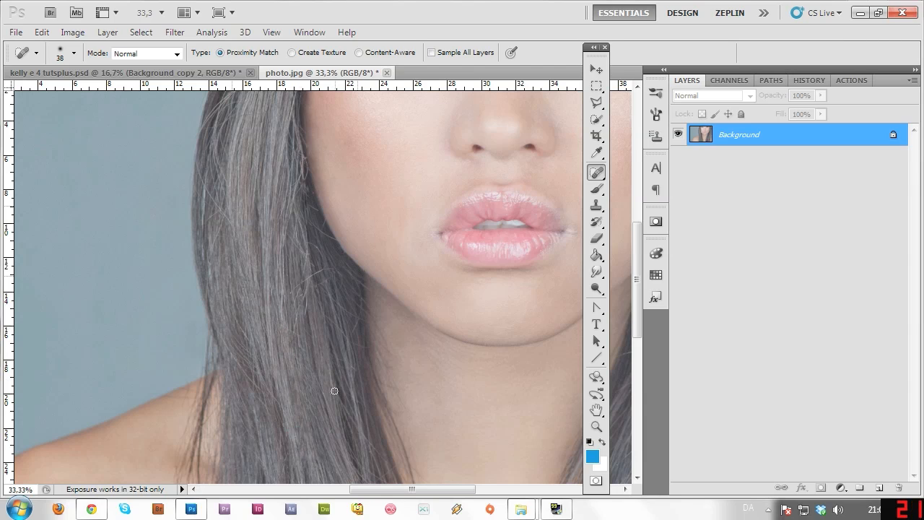
Spot-heal the loose strands on the lower part, outer edge and jaw side of the left hair.
left_click_drag(334, 391, 351, 421)
mouse_move(216, 207)
left_mouse_down()
mouse_move(217, 148)
mouse_move(219, 177)
mouse_move(213, 138)
left_mouse_up()
left_click_drag(331, 237, 314, 224)
Spot-heal the stray hairs lying across the long hair on the image's right side, beside the cheek and chin.
left_click_drag(464, 490, 516, 491)
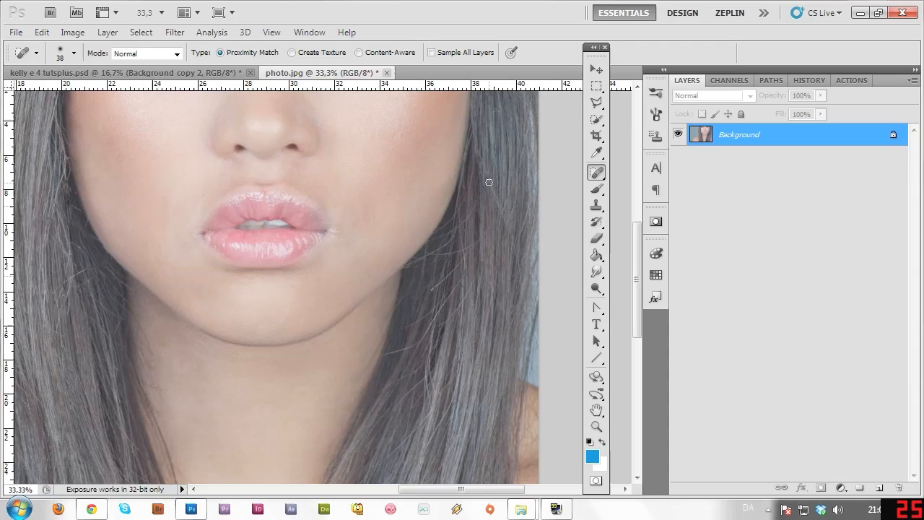
left_click_drag(489, 181, 505, 223)
left_click_drag(518, 293, 519, 294)
left_click(596, 411)
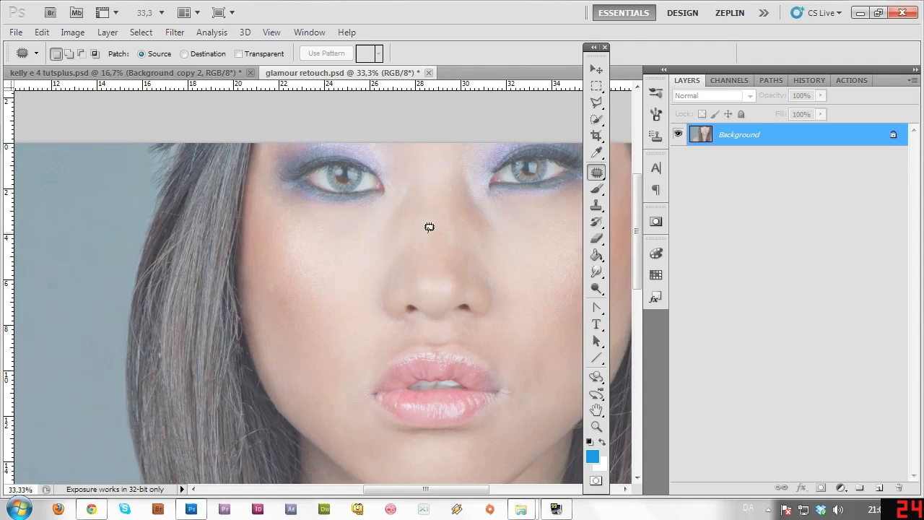
Patch the left side of the nose, from the inner eye corner downwards, with clean skin from the left cheek.
left_click(596, 425)
left_click(447, 382, "alt")
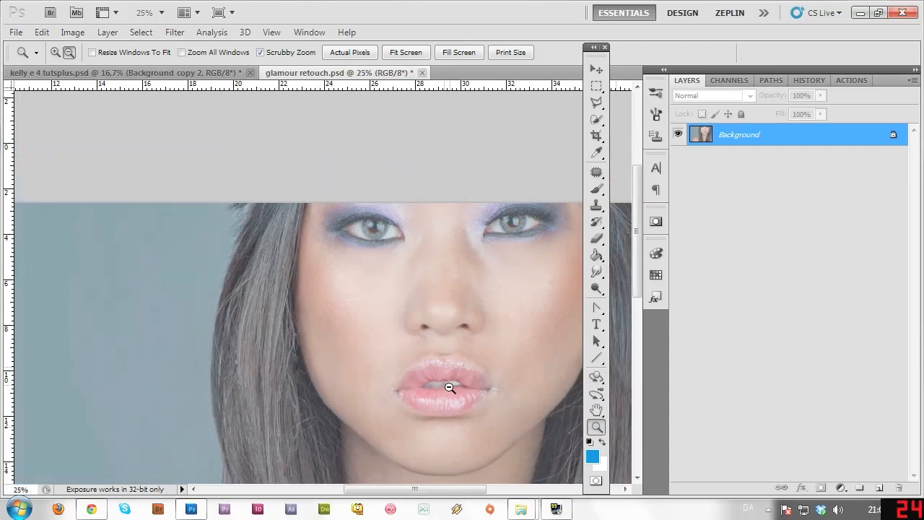
left_click(449, 388, "alt")
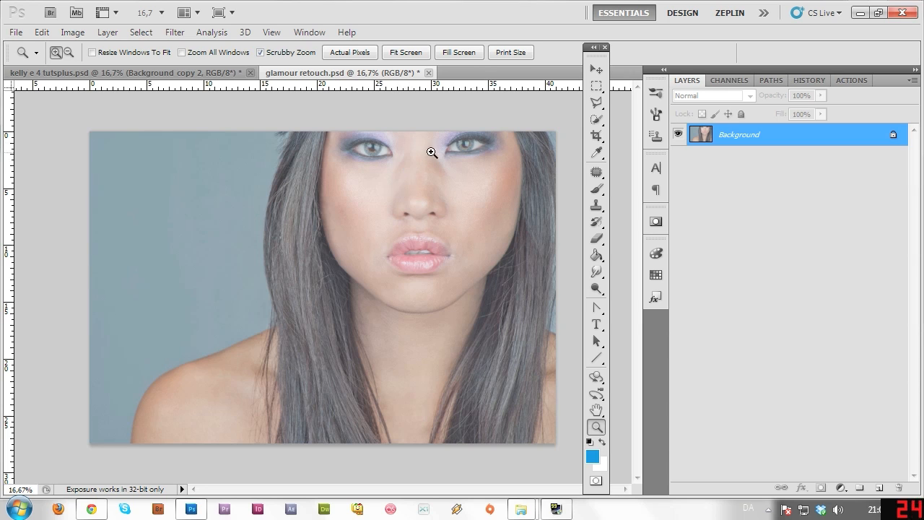
left_click(424, 173)
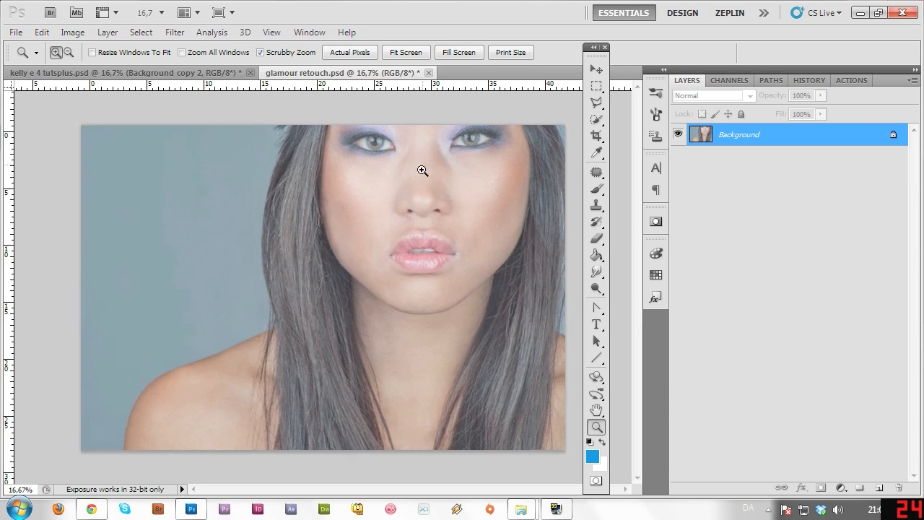
left_click(449, 137)
left_click(466, 132)
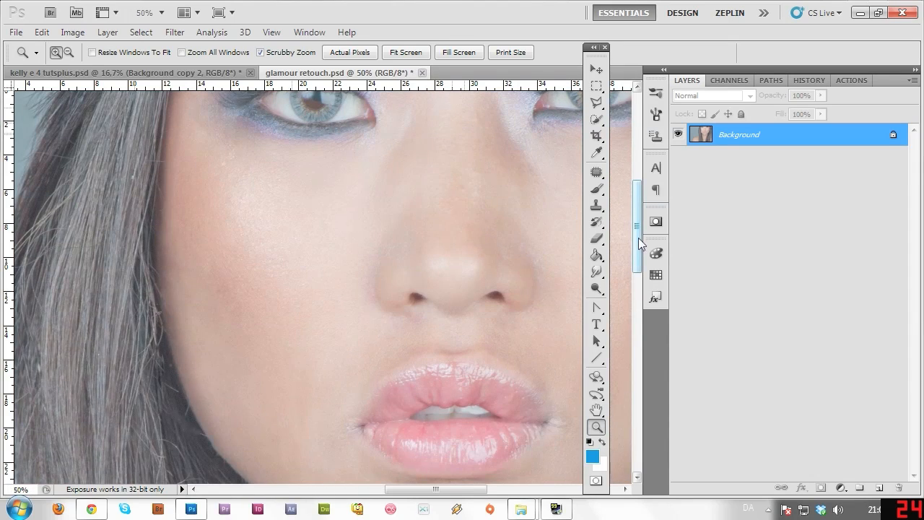
left_click_drag(638, 237, 638, 213)
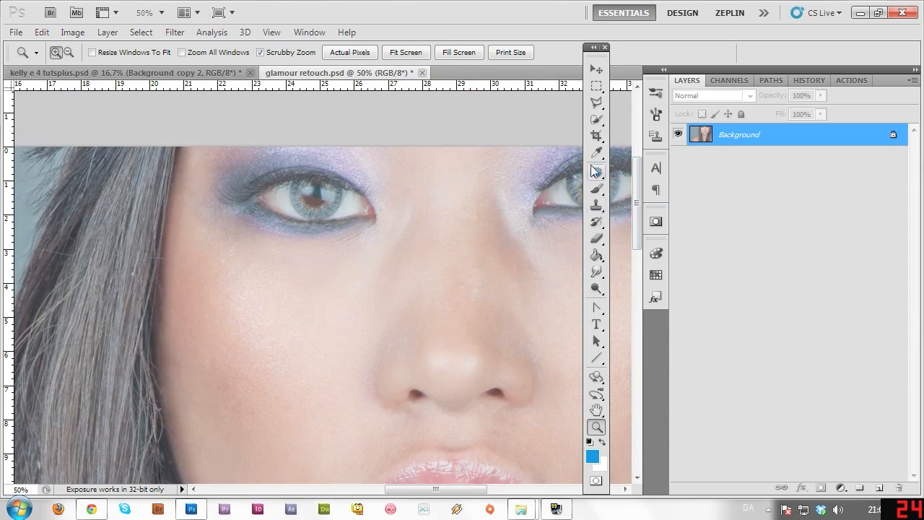
mouse_move(598, 179)
left_mouse_down()
mouse_move(639, 192)
mouse_move(625, 193)
left_mouse_up()
mouse_move(442, 192)
left_mouse_down()
mouse_move(408, 300)
mouse_move(389, 311)
mouse_move(374, 296)
mouse_move(433, 195)
left_mouse_up()
left_click_drag(396, 268, 317, 310)
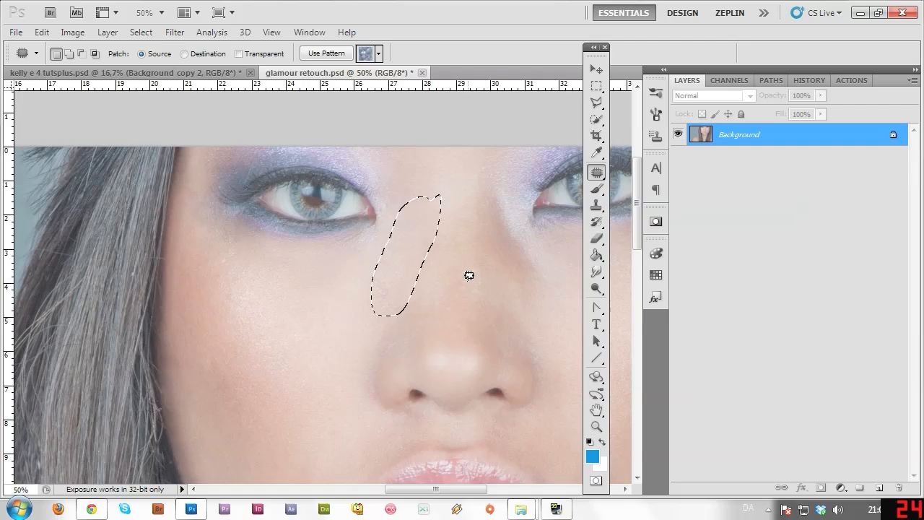
key("ctrl+d")
Patch the right side of the nose below the inner eye corner twice, using clean skin from the right cheek.
left_click_drag(464, 489, 485, 488)
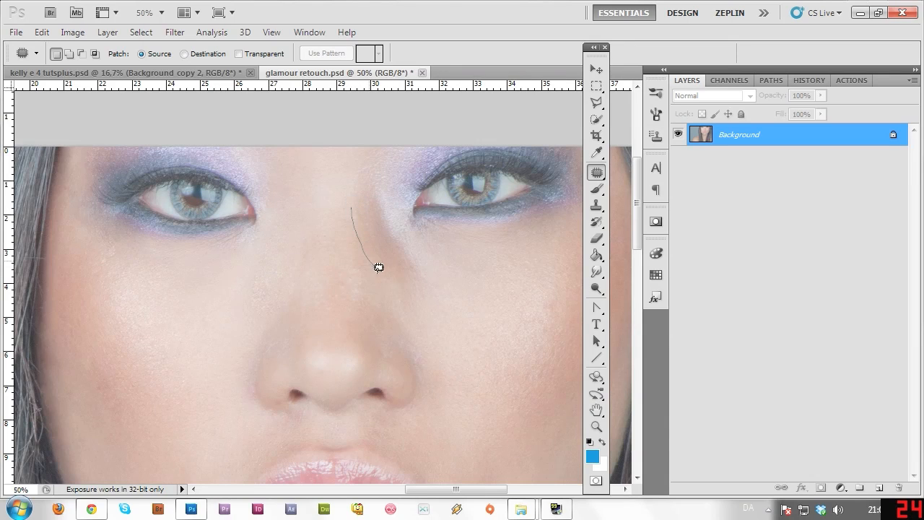
mouse_move(422, 256)
left_mouse_down()
mouse_move(394, 209)
mouse_move(365, 204)
left_mouse_up()
mouse_move(394, 252)
left_mouse_down()
mouse_move(495, 331)
mouse_move(505, 316)
left_mouse_up()
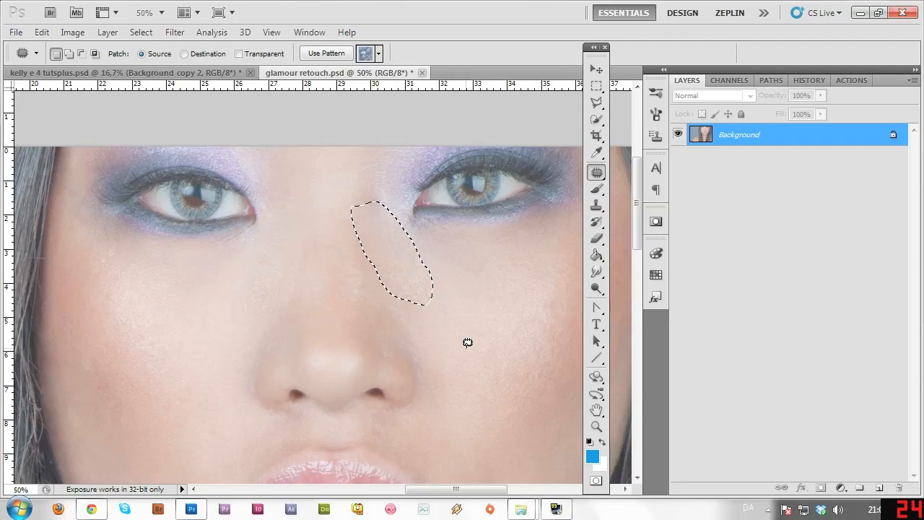
key("ctrl+d")
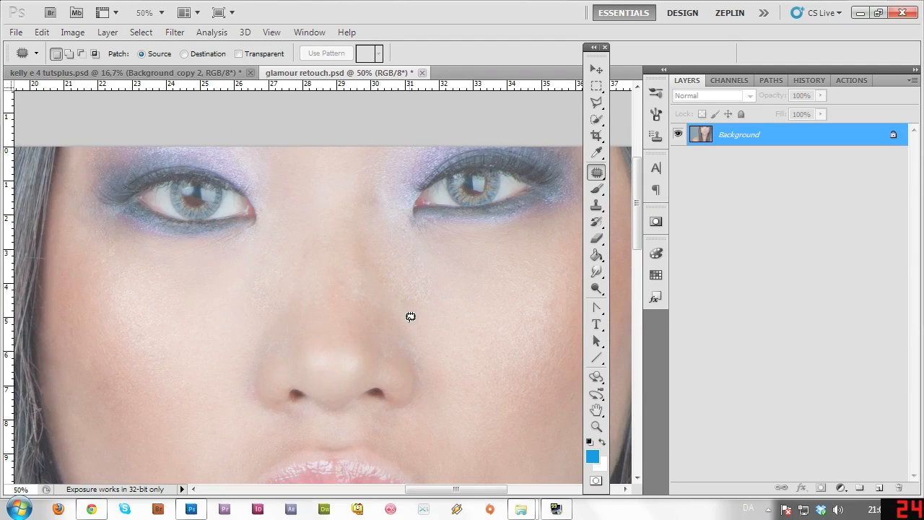
mouse_move(417, 250)
left_mouse_down()
mouse_move(431, 319)
mouse_move(462, 374)
left_mouse_up()
key("ctrl+d")
Patch the small uneven areas beside the nose under both inner eye corners and on the left of the nose bridge.
mouse_move(247, 299)
left_mouse_down()
mouse_move(274, 265)
mouse_move(207, 355)
left_mouse_up()
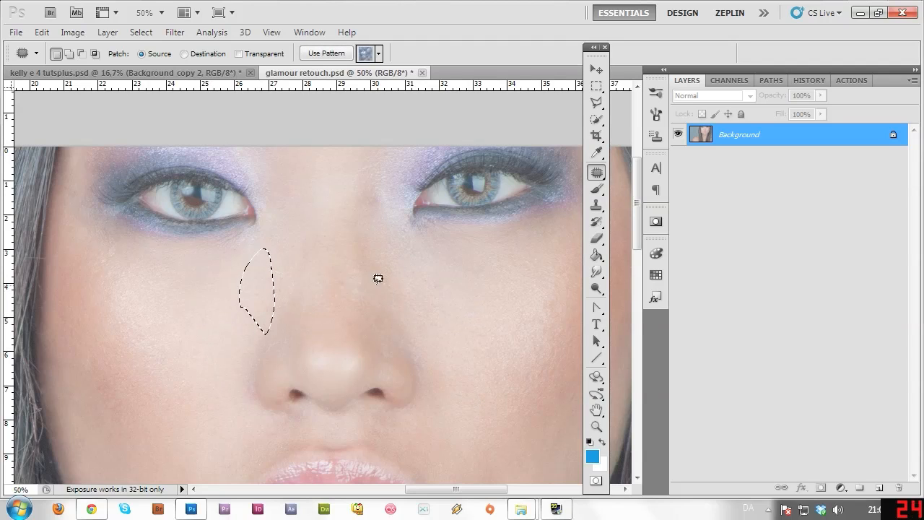
key("ctrl+d")
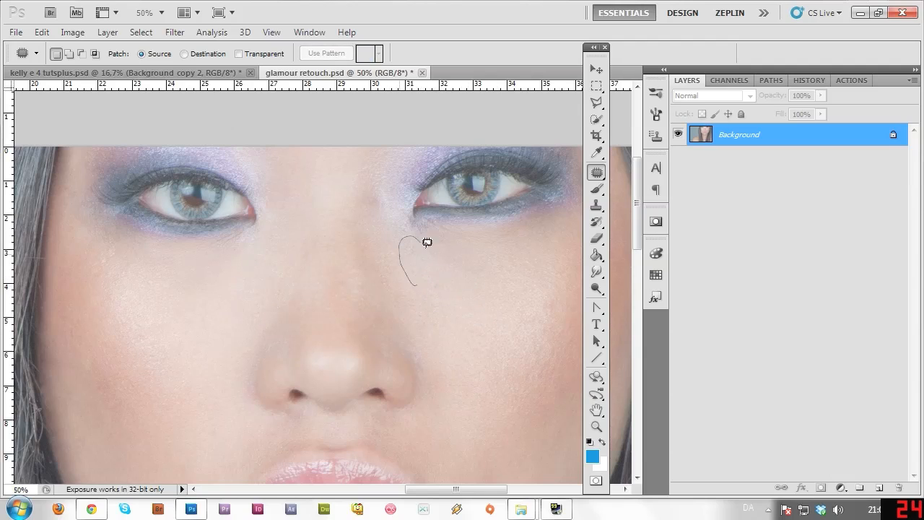
mouse_move(427, 242)
left_mouse_down()
mouse_move(429, 282)
mouse_move(330, 181)
mouse_move(340, 161)
left_mouse_up()
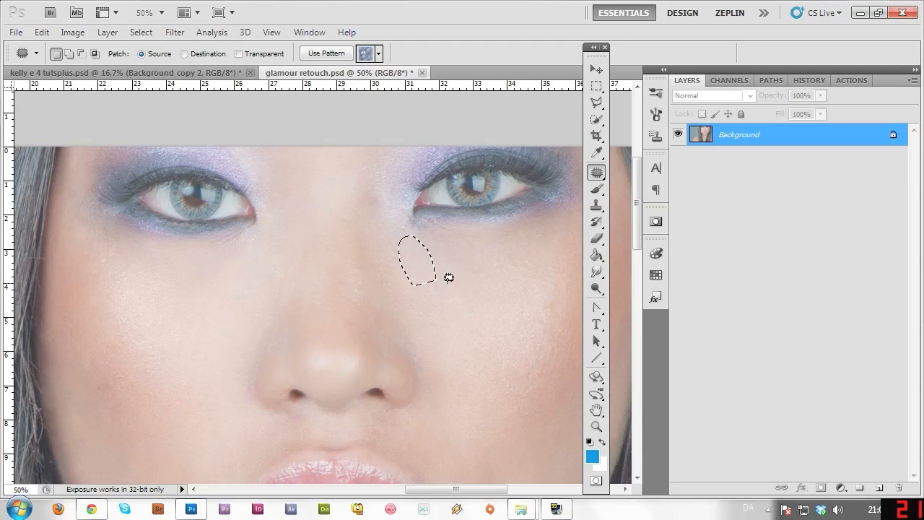
key("ctrl+d")
mouse_move(285, 259)
left_mouse_down()
mouse_move(256, 275)
mouse_move(314, 211)
left_mouse_up()
key("ctrl+d")
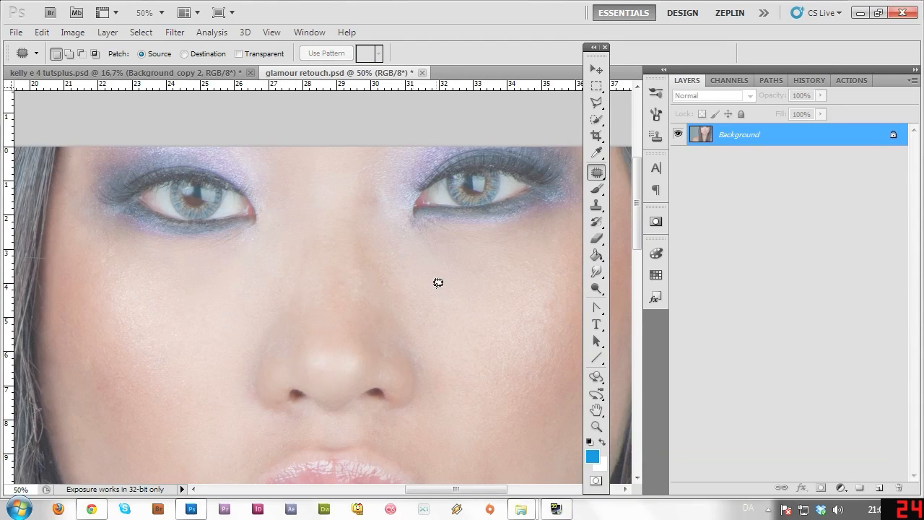
Patch the dark spot between the nose bridge and the right eye's inner corner with skin from just below it.
left_click(596, 426)
left_click(424, 394, "alt")
left_click(427, 419, "alt")
left_click(427, 430, "alt")
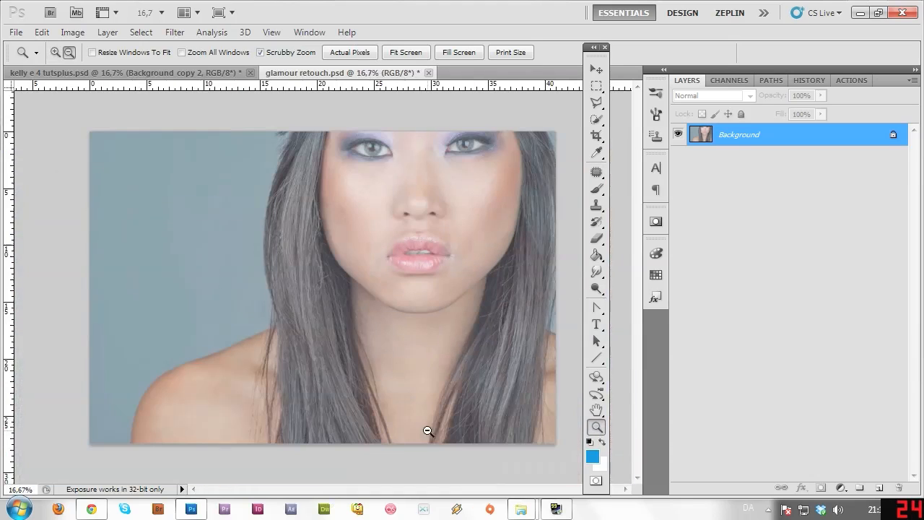
left_click(433, 149)
left_click(433, 148)
left_click(472, 119)
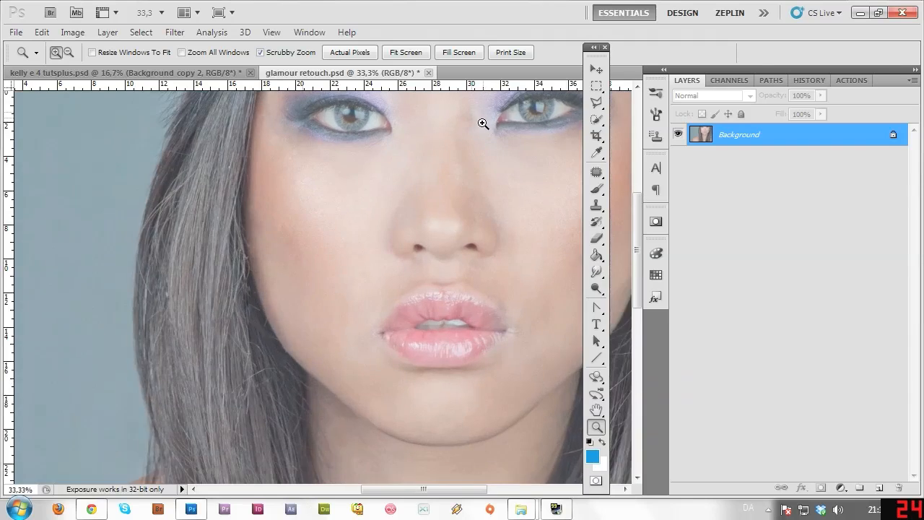
left_click(485, 122)
left_click(596, 173)
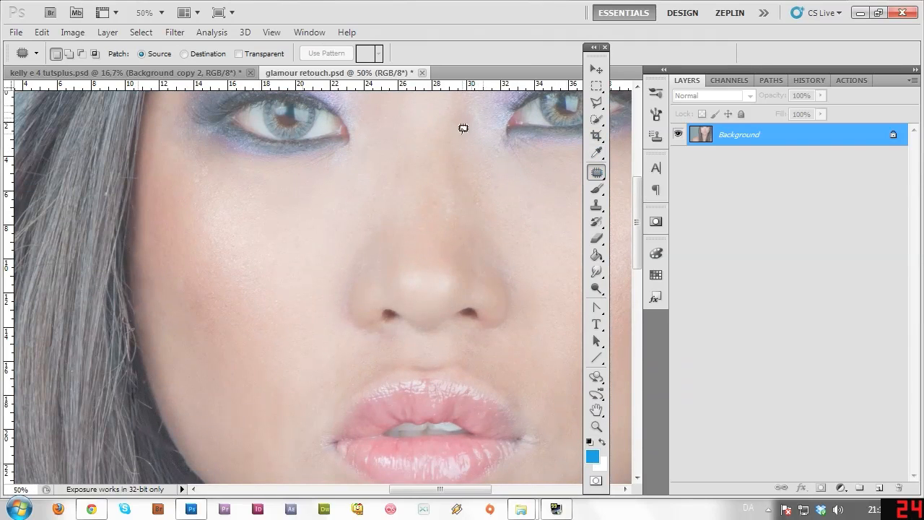
left_click_drag(477, 109, 468, 135)
left_click_drag(468, 129, 472, 165)
key("ctrl+d")
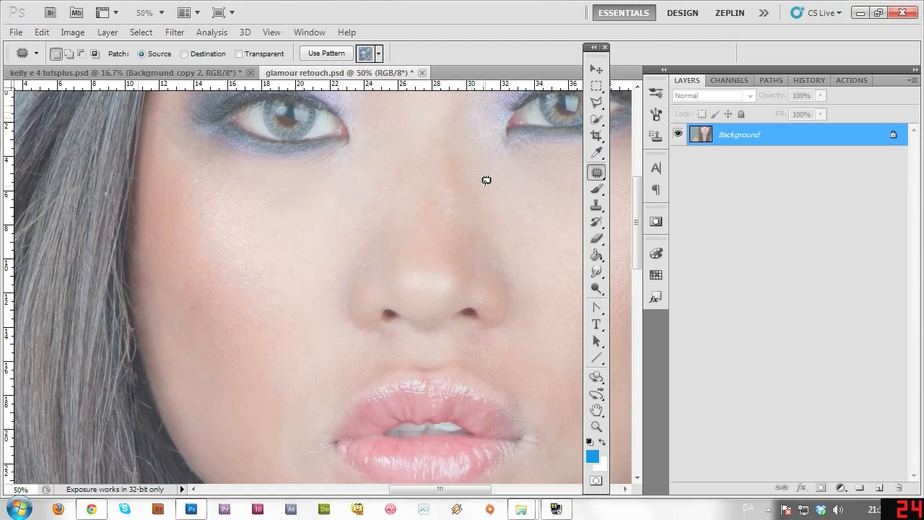
Patch the remaining uneven skin on the right side of the nose below the eye with nearby cheek skin.
key("z")
left_click(528, 370, "alt")
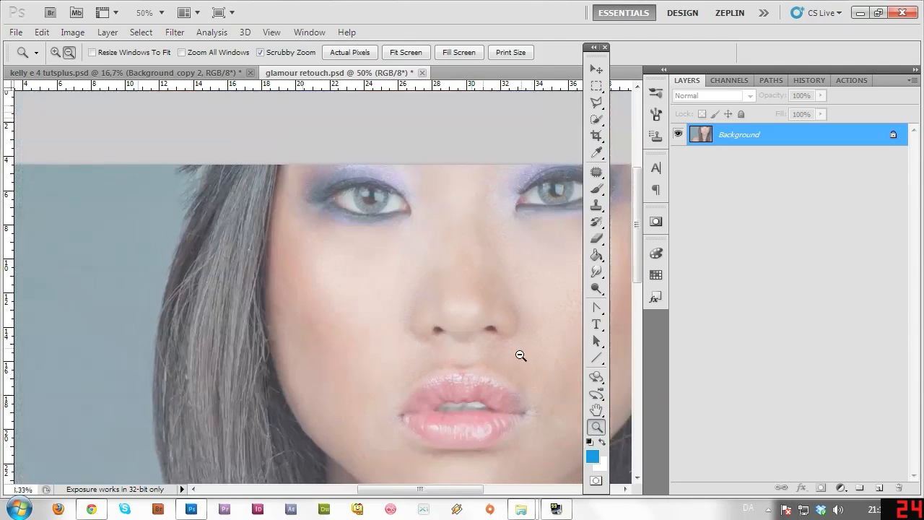
left_click(524, 365, "alt")
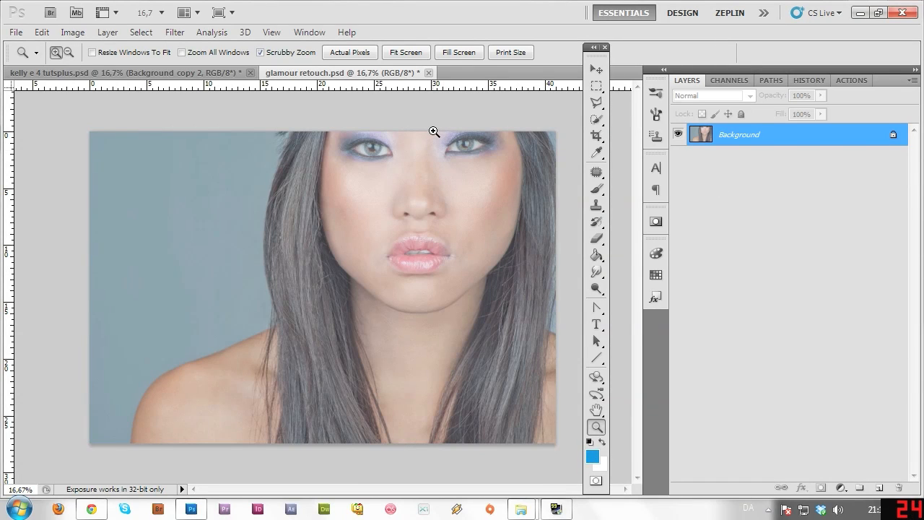
left_click_drag(441, 179, 450, 128)
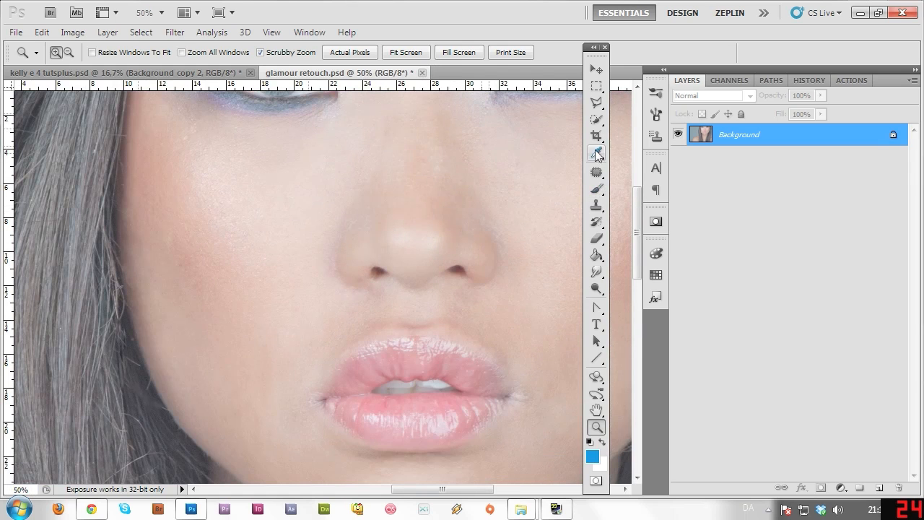
left_click(596, 171)
left_click_drag(471, 144, 509, 193)
key("ctrl+d")
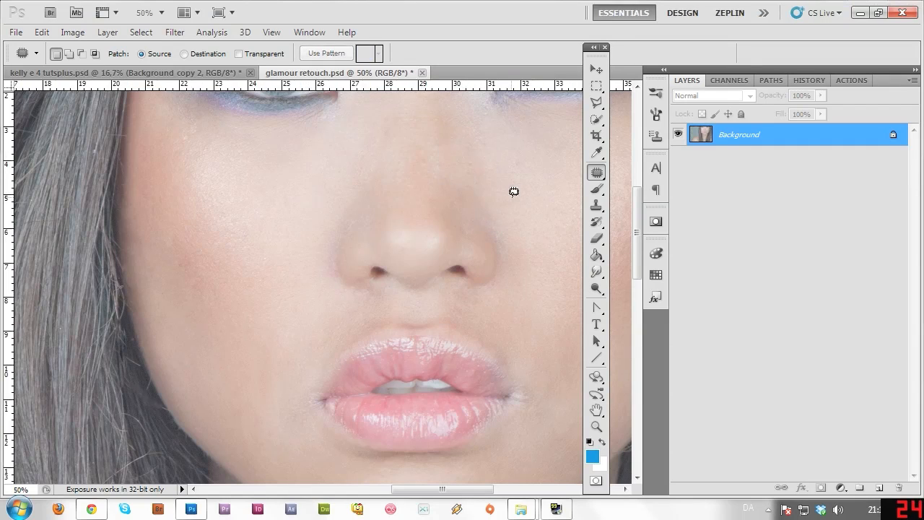
Examine the whole portrait from a distance to check the retouched nose, face and hair.
left_click(597, 427)
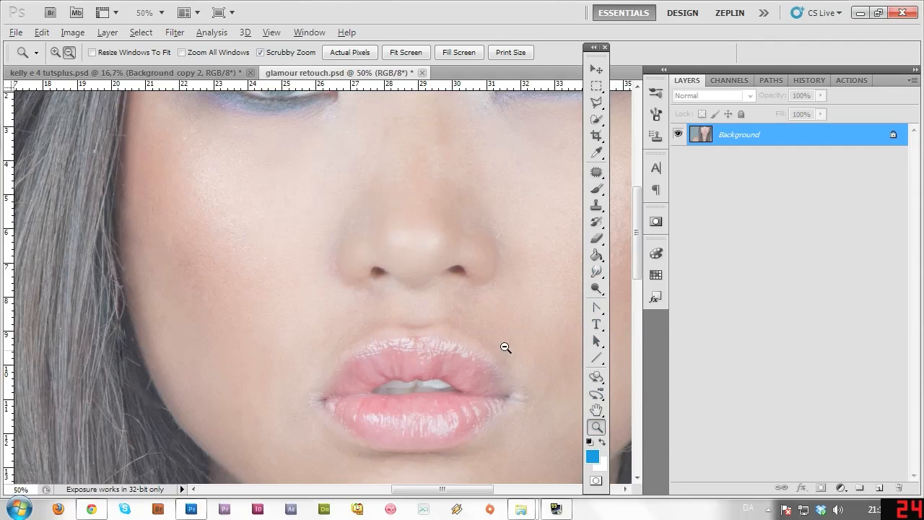
left_click(504, 350, "alt")
left_click(502, 357, "alt")
left_click(505, 390, "alt")
left_click(505, 389, "alt")
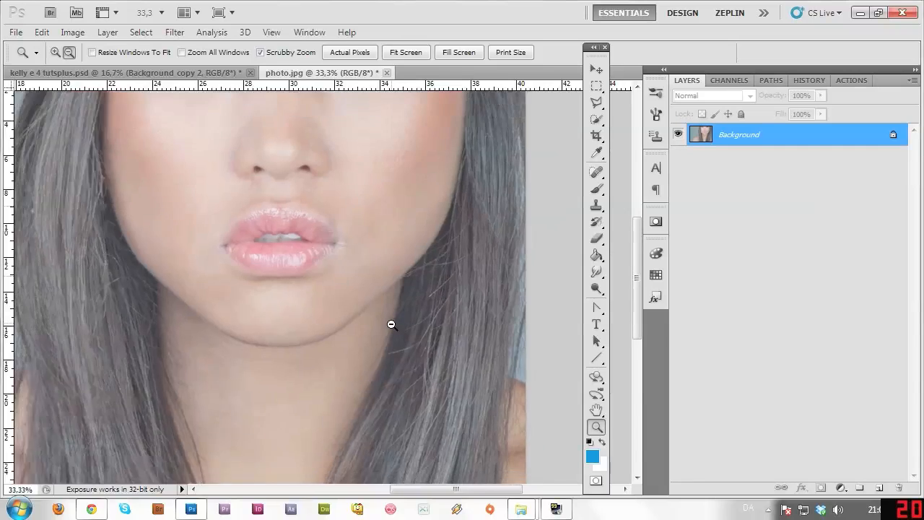
left_click(383, 339, "alt")
left_click(389, 339, "alt")
left_click(420, 296)
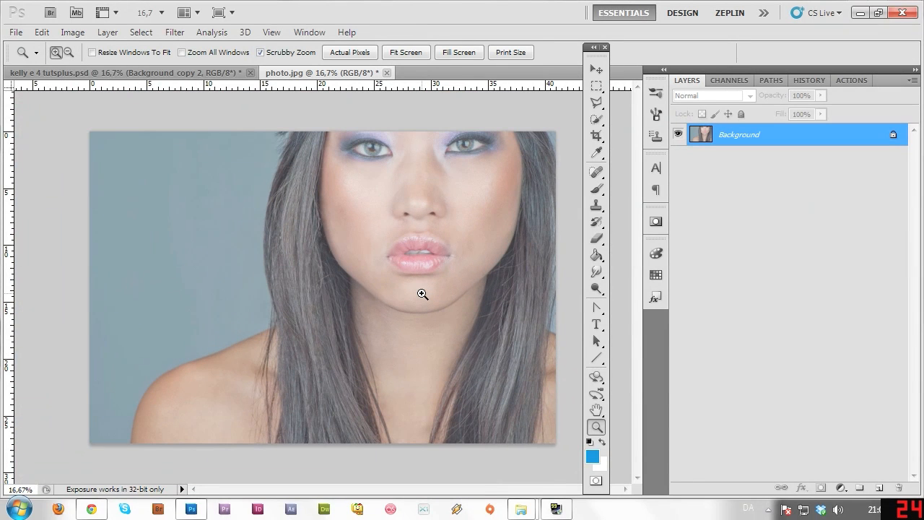